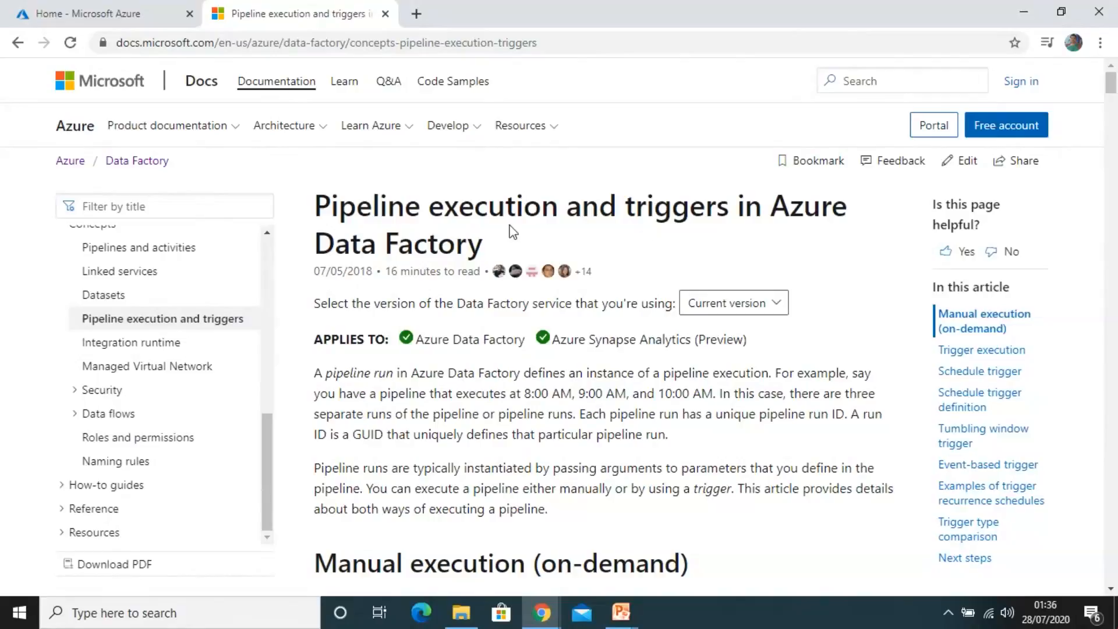
Open the Datafactorydemochandu data factory from the Azure portal and go to its authoring workspace.
left_click(120, 13)
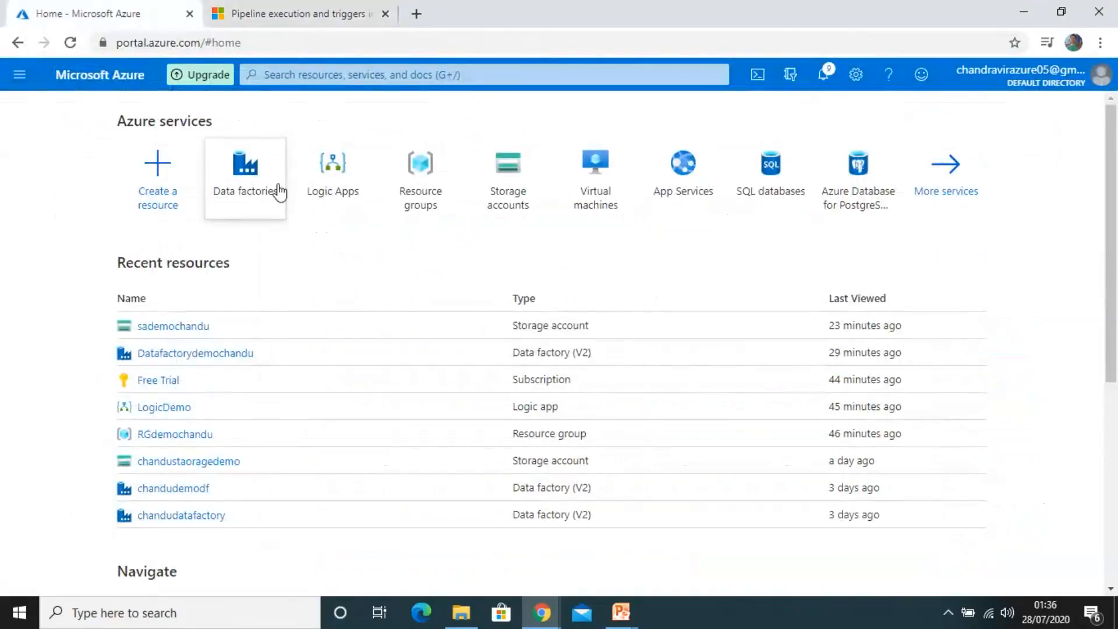
left_click(252, 196)
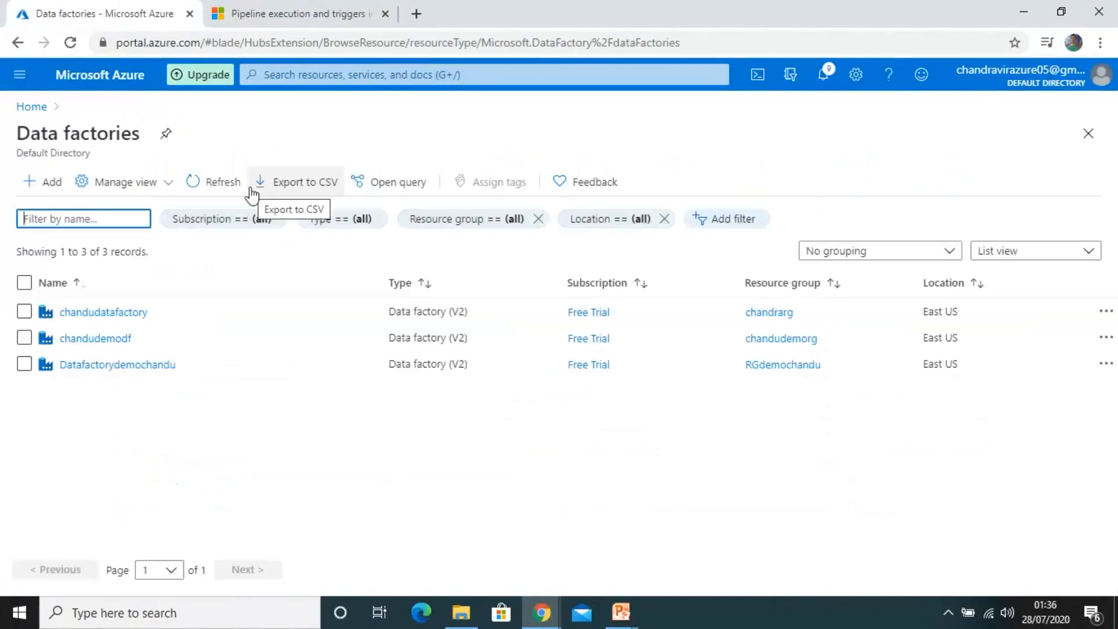
left_click(99, 366)
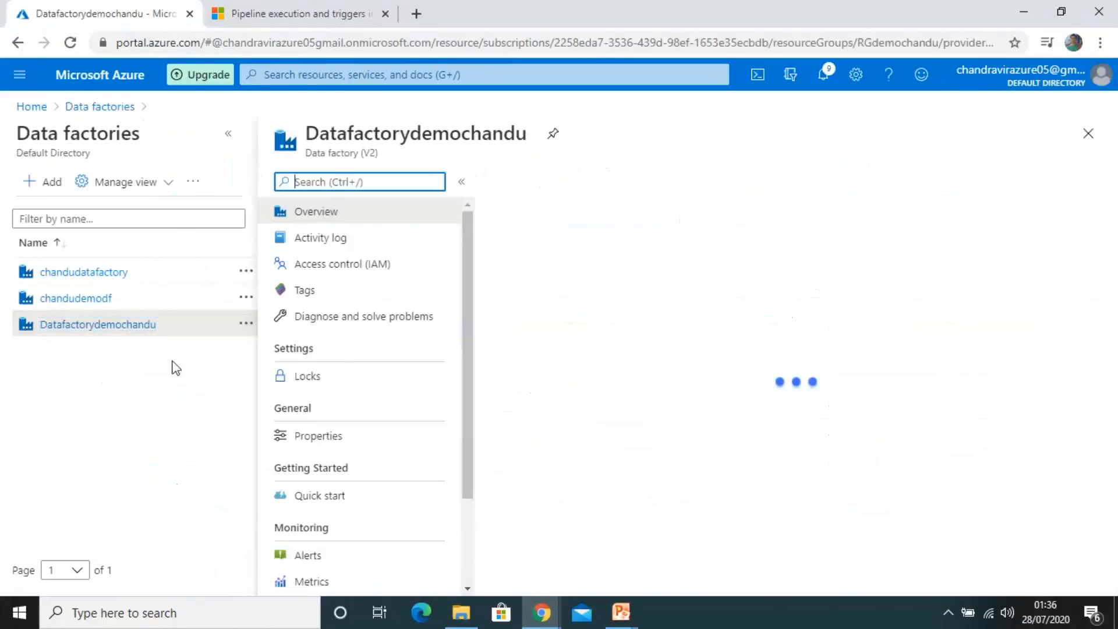
left_click(754, 464)
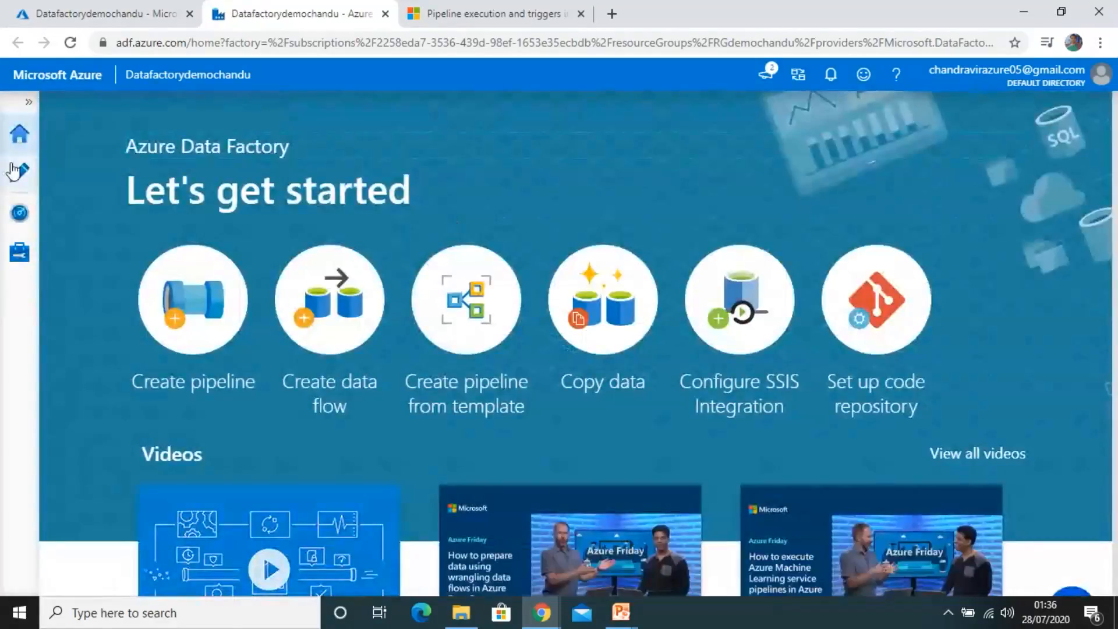
left_click(14, 171)
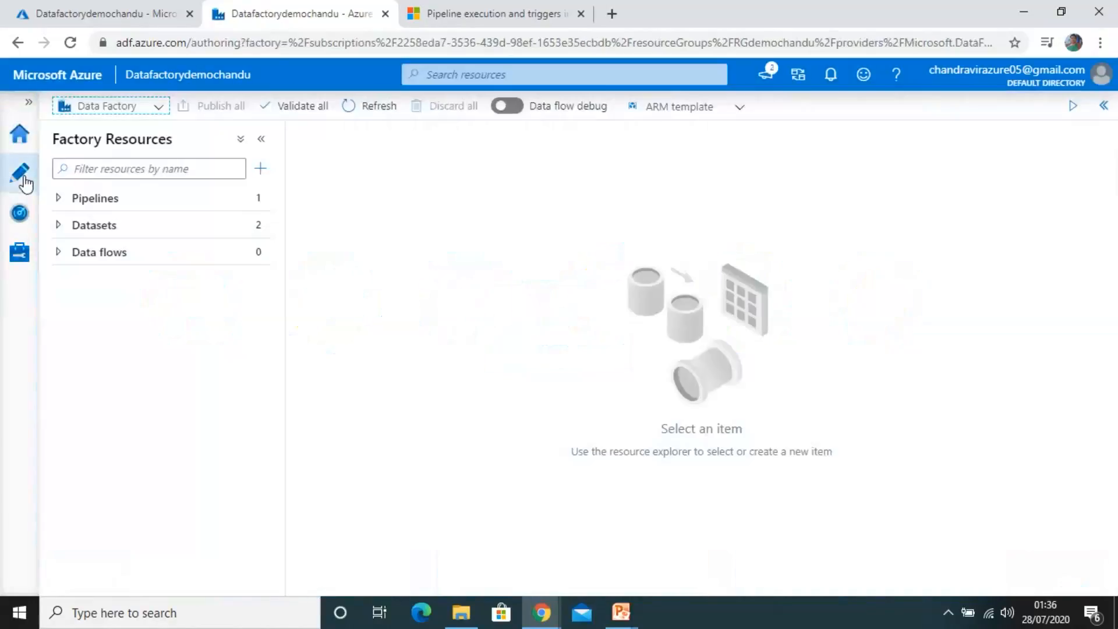
Create a new blank pipeline in the factory's pipeline resources.
left_click(123, 201)
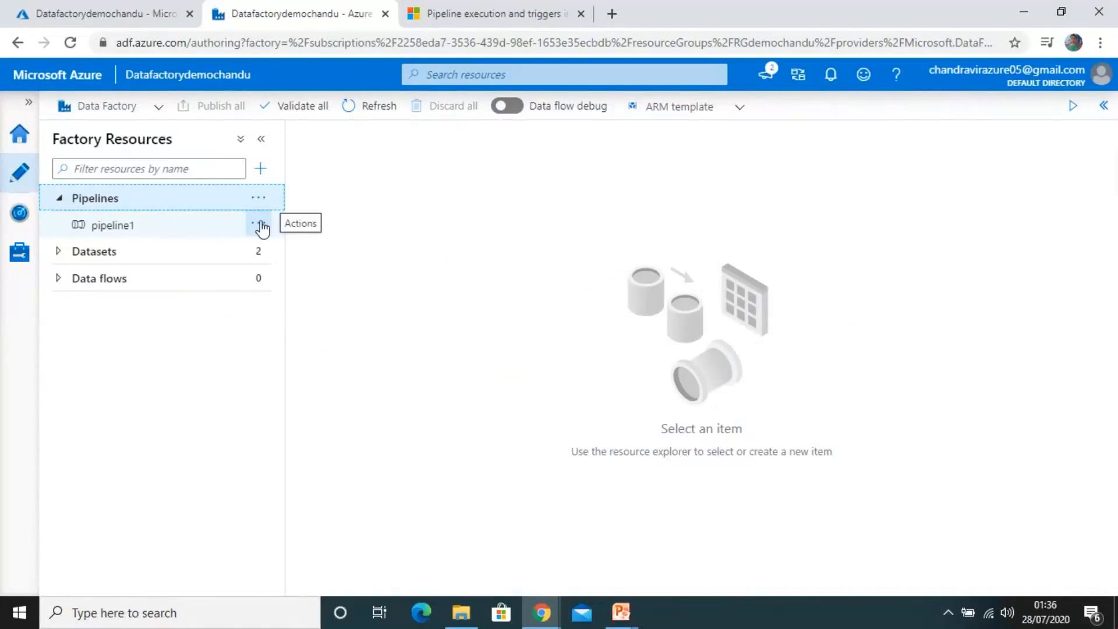
left_click(259, 201)
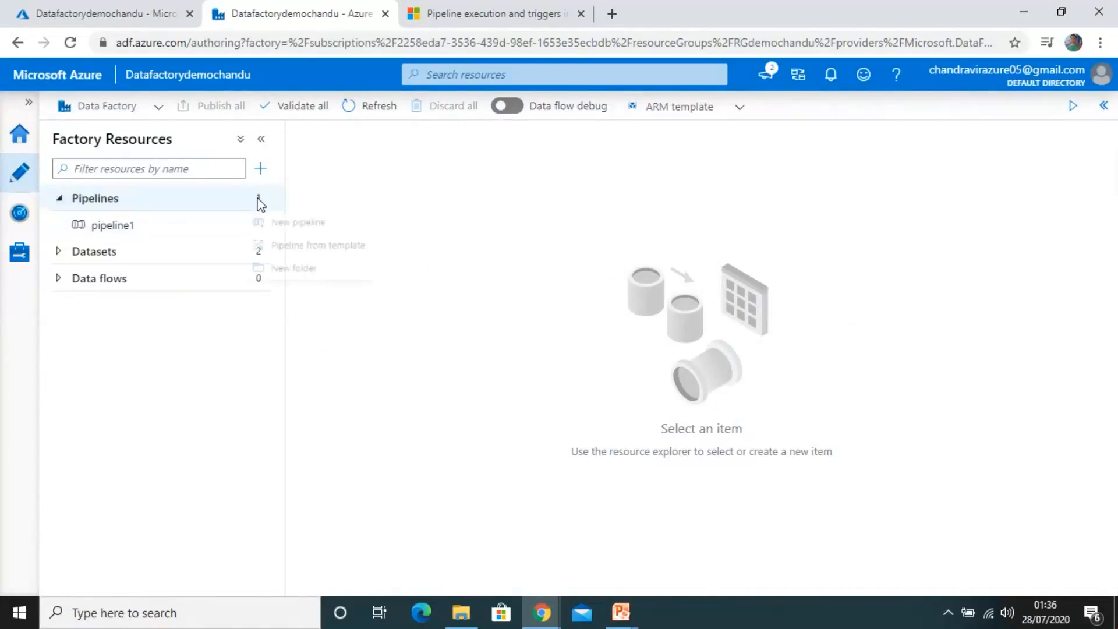
left_click(293, 228)
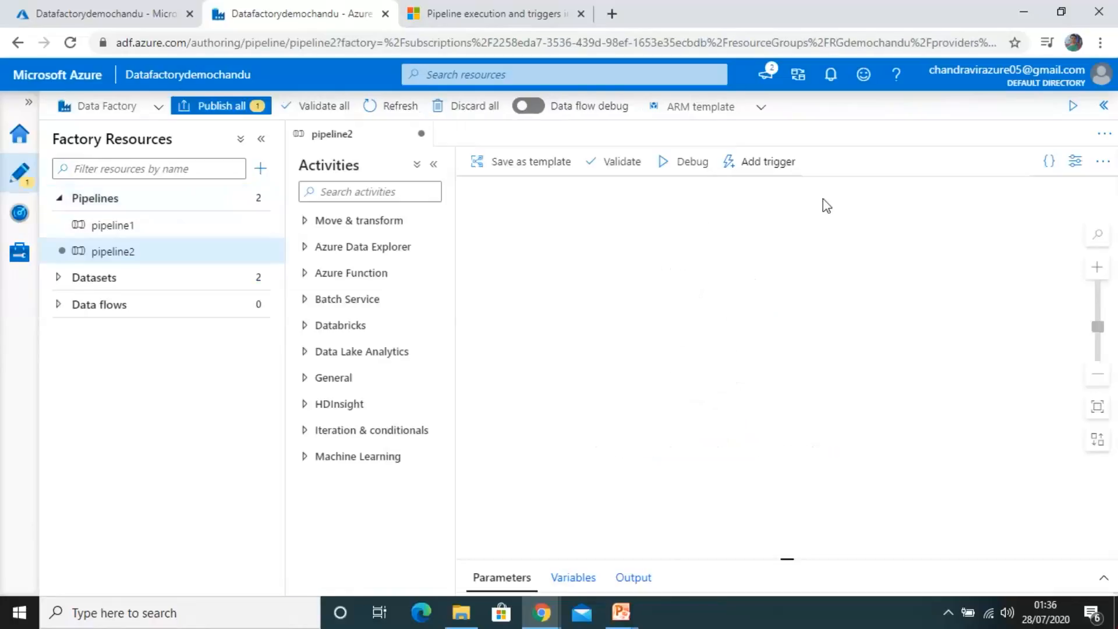
left_click(958, 282)
key("BackSpace")
type("De")
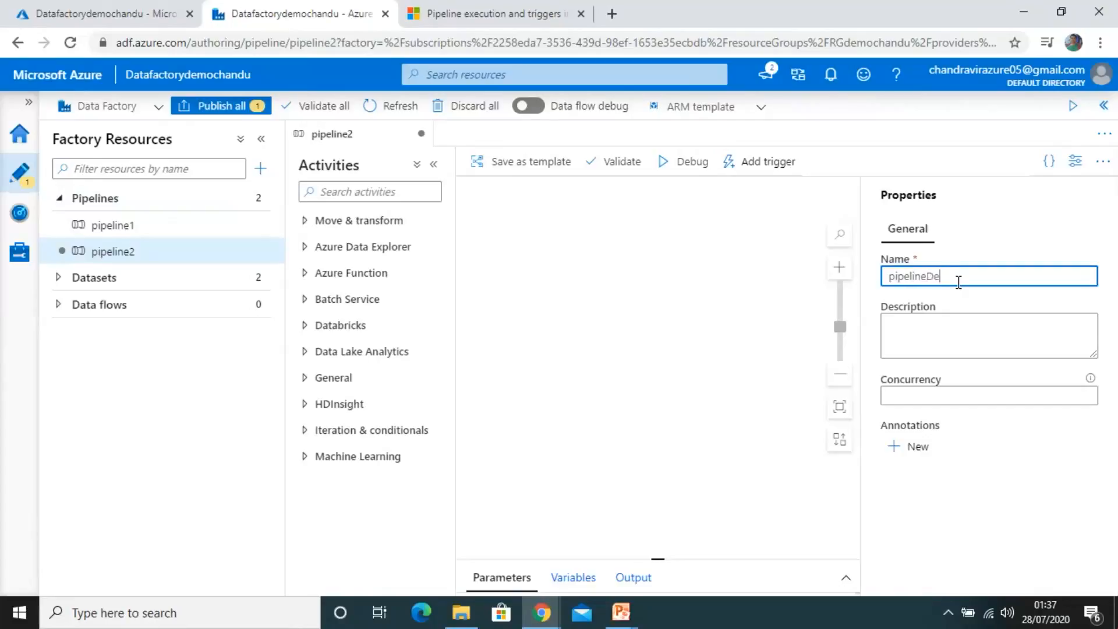
key("BackSpace")
key("BackSpace")
type("2")
left_click(745, 322)
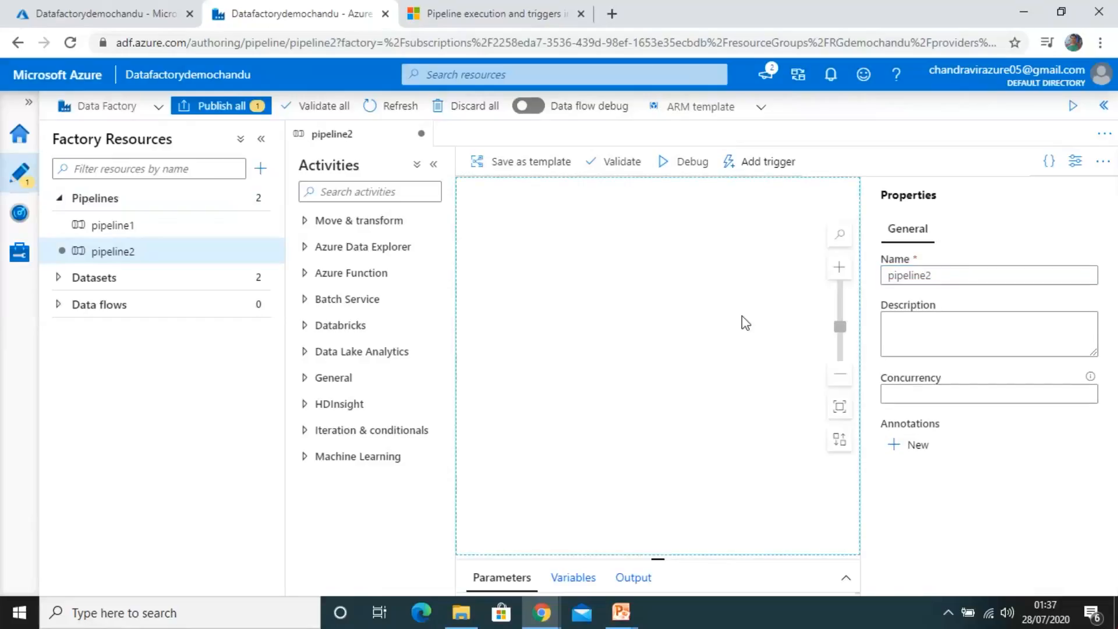
Hide the pipeline properties and add a Copy data activity from Move & transform to the canvas of pipeline2.
left_click(1075, 161)
left_click(310, 221)
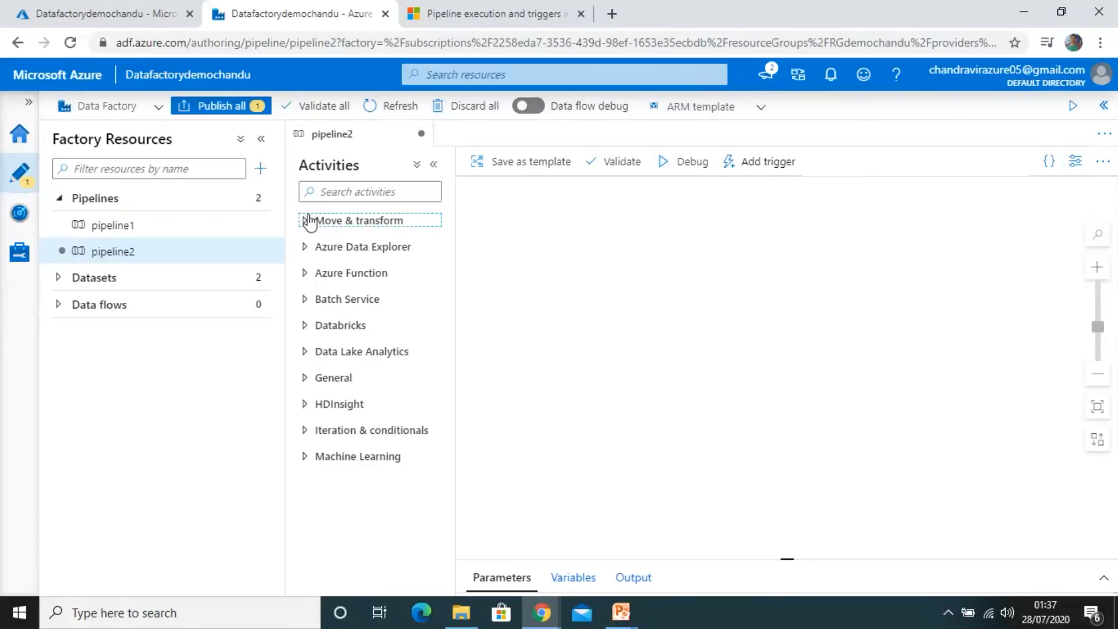
left_click(309, 221)
left_click_drag(330, 244, 591, 220)
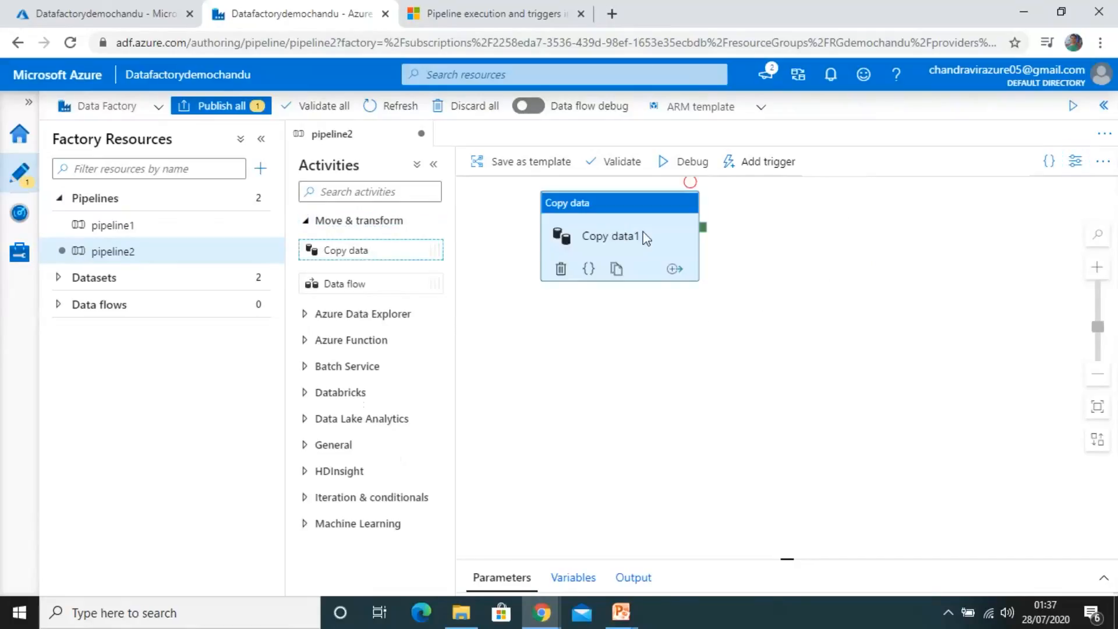
Rename the copy activity as Copy data_Demo.
left_click(643, 238)
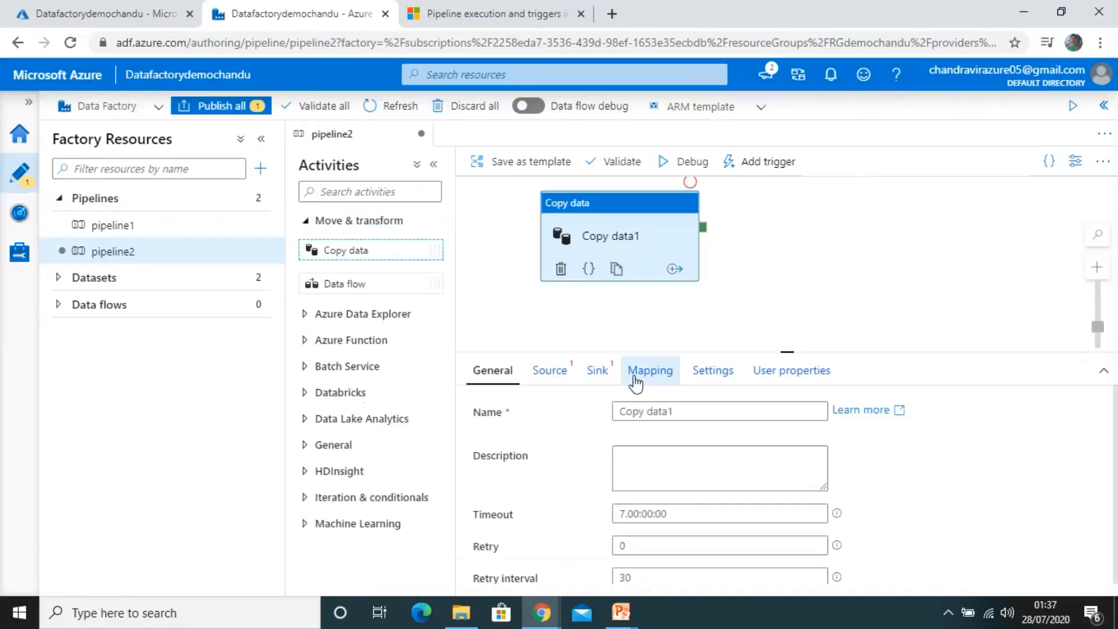
left_click(690, 414)
key("BackSpace")
type("_Deo")
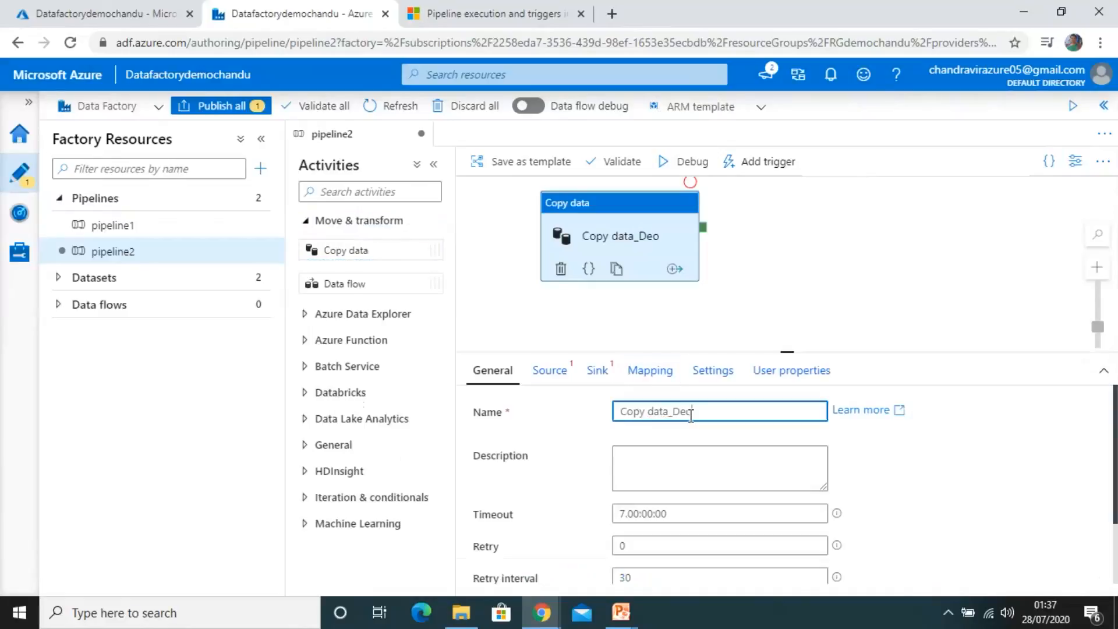
key("BackSpace")
type("mo")
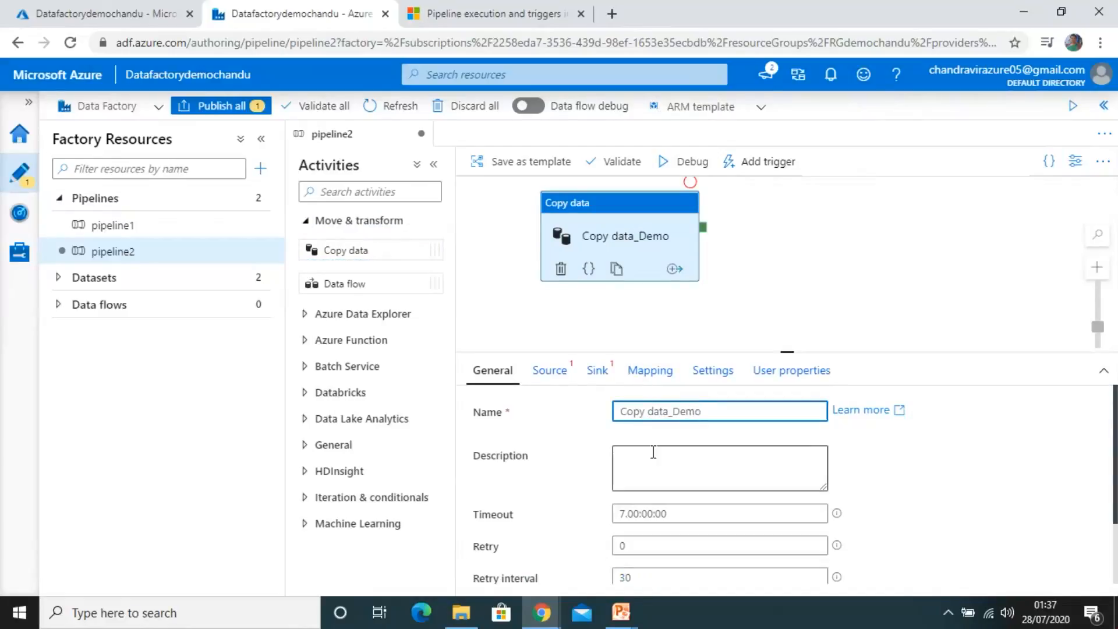
Set the copy activity's source dataset to Employee and its sink dataset to EmployeeBackup.
left_click(556, 374)
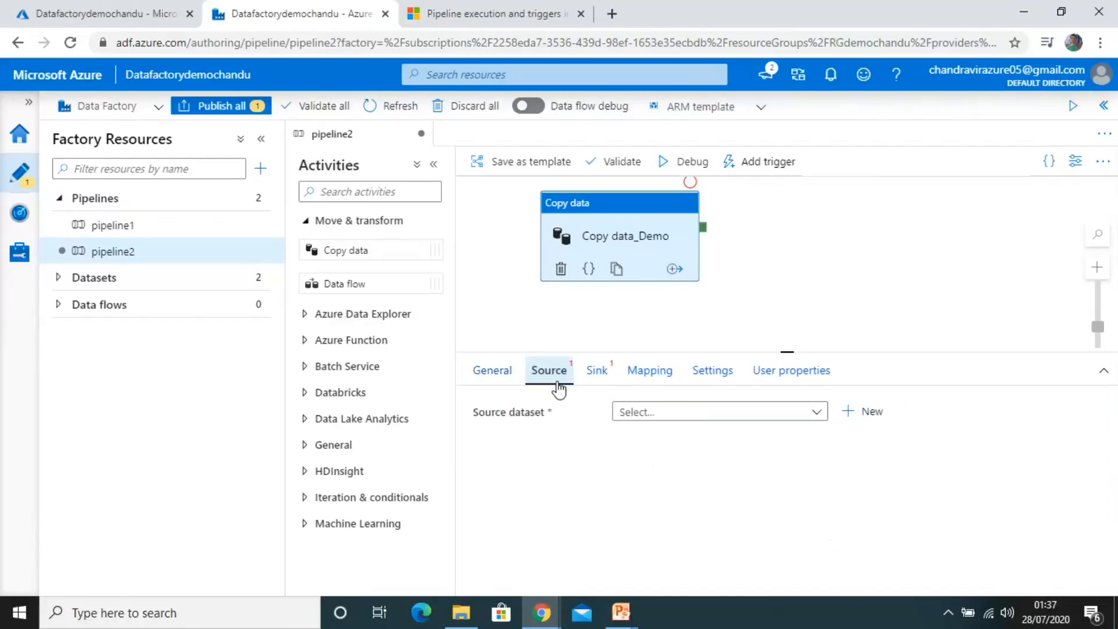
left_click(640, 412)
left_click(641, 434)
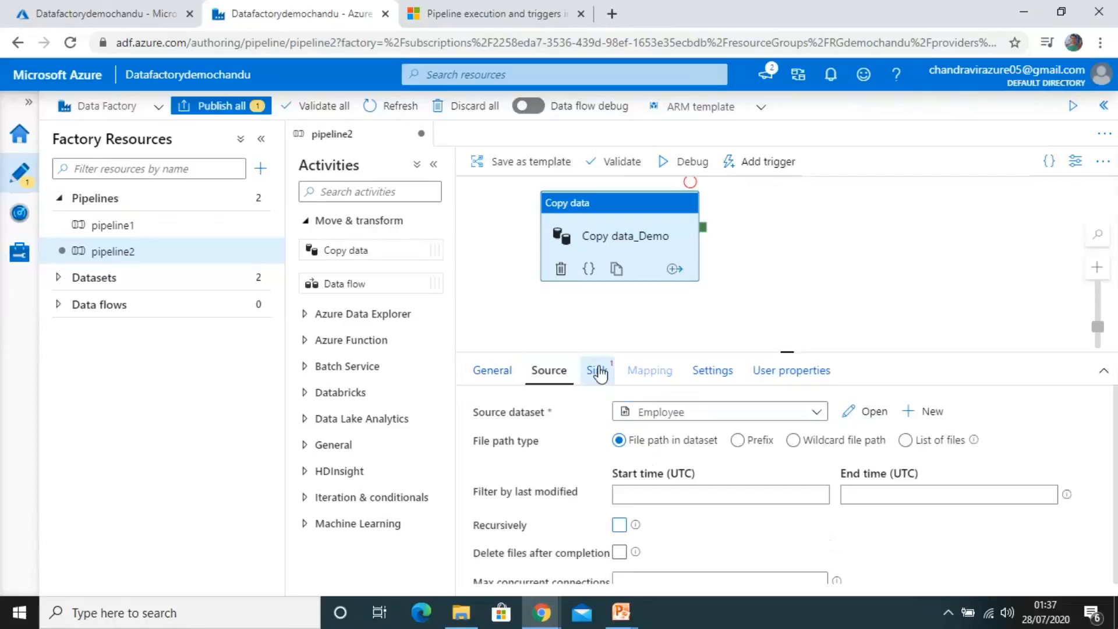
left_click(598, 371)
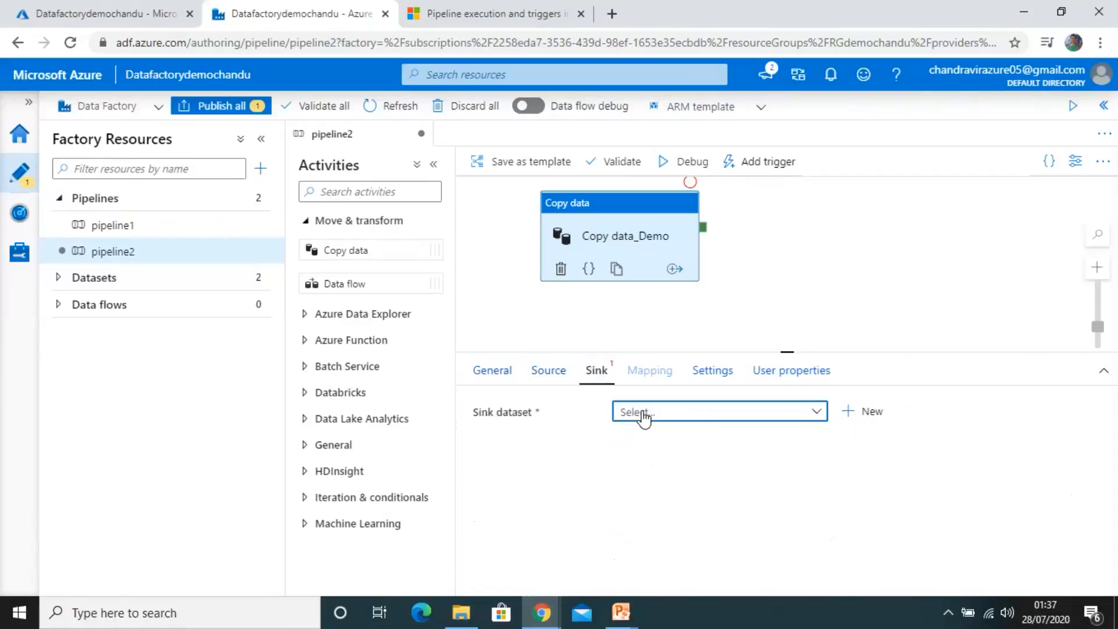
left_click(643, 413)
left_click(663, 490)
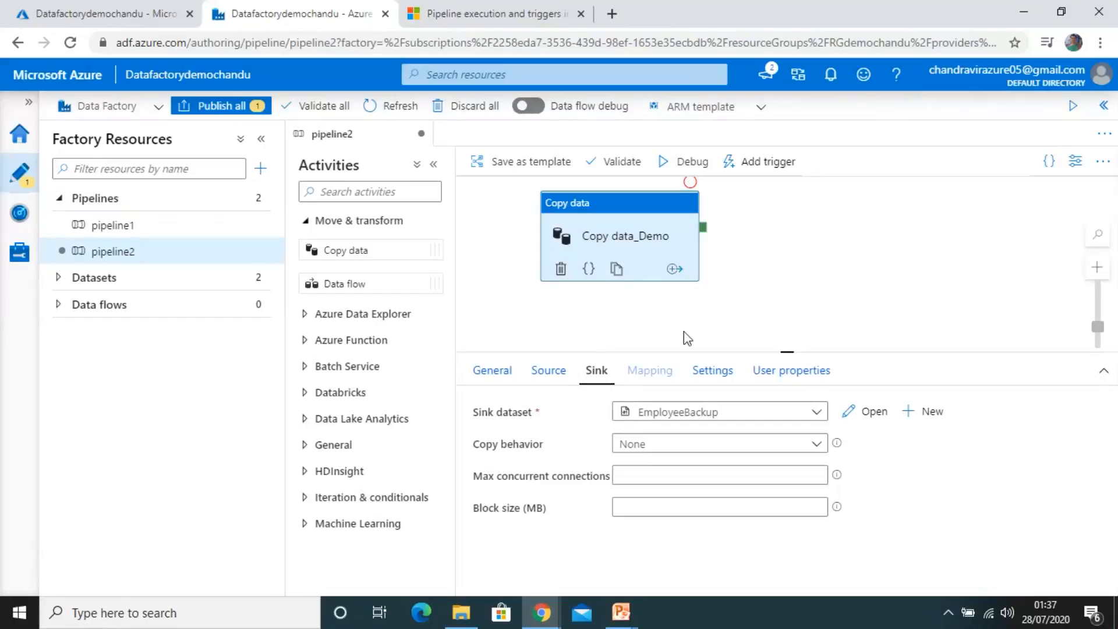
Create a new trigger for pipeline2, name it eventtriggerDemo and set its type to Event.
left_click(757, 162)
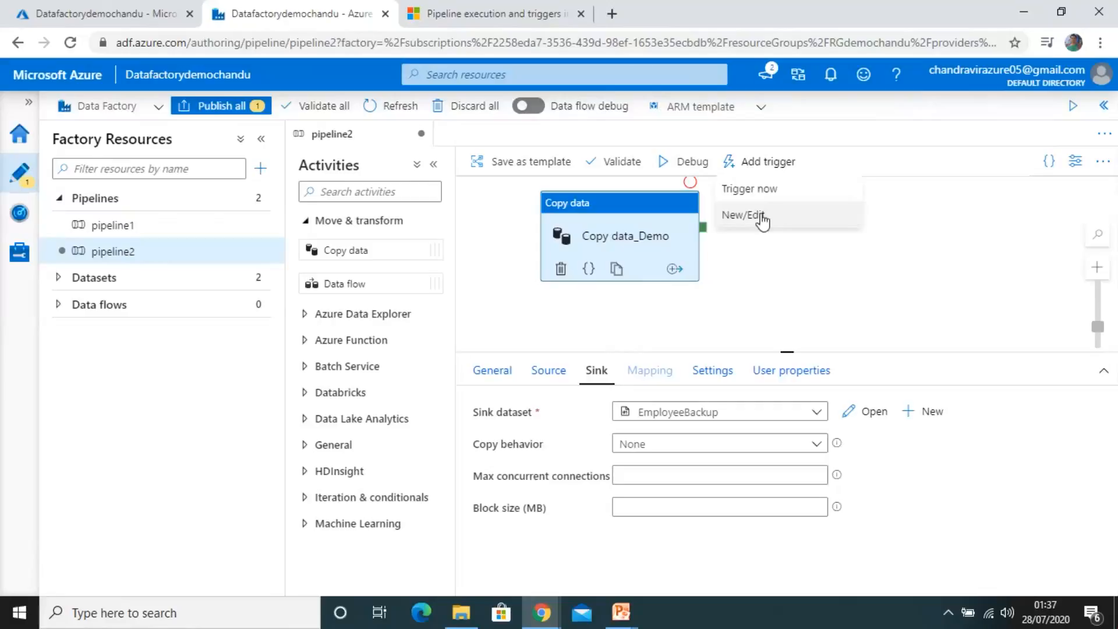
left_click(761, 216)
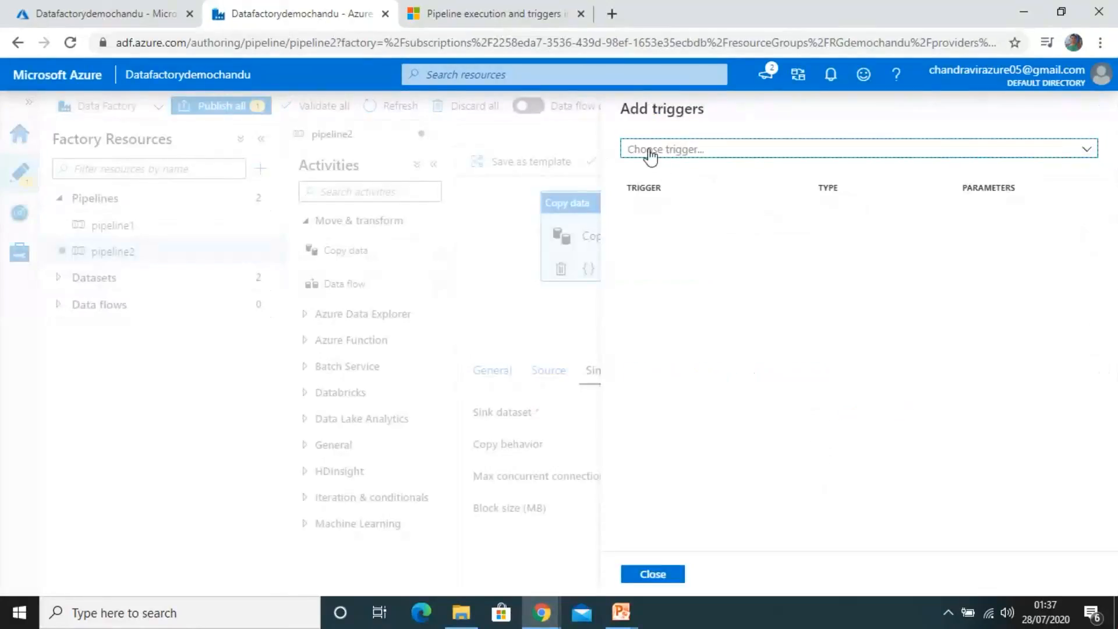
left_click(651, 153)
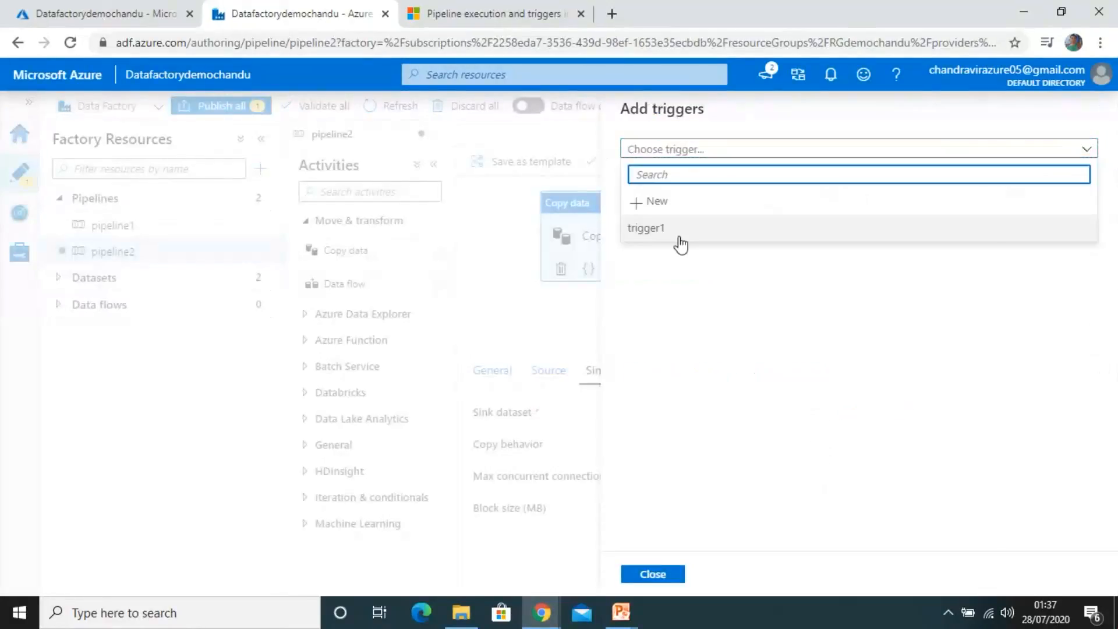
left_click(664, 212)
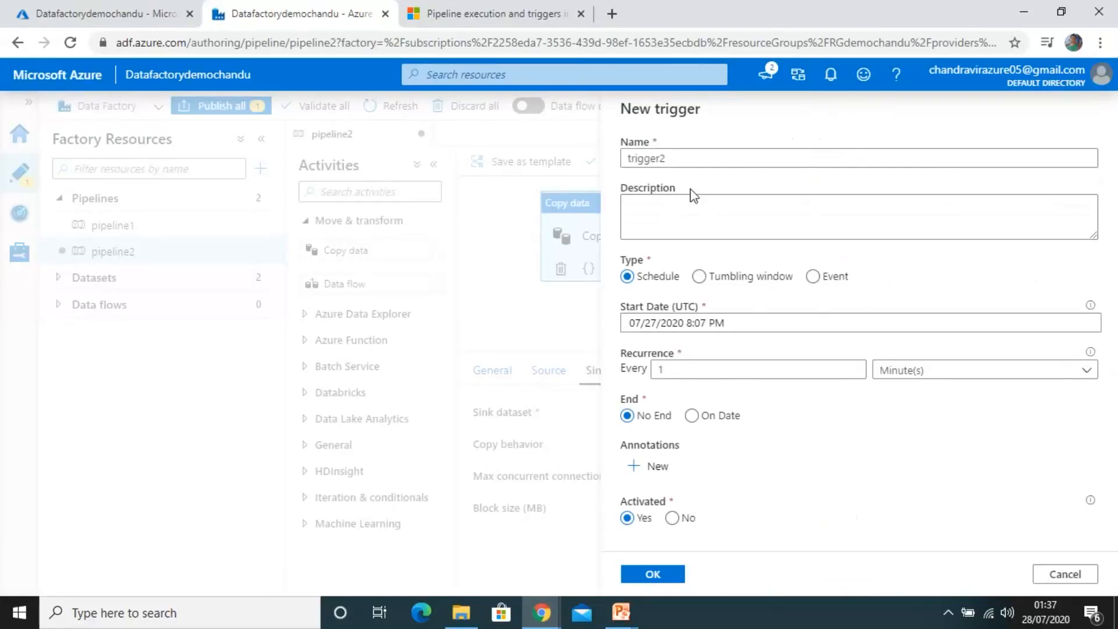
left_click(684, 161)
double_click(684, 161)
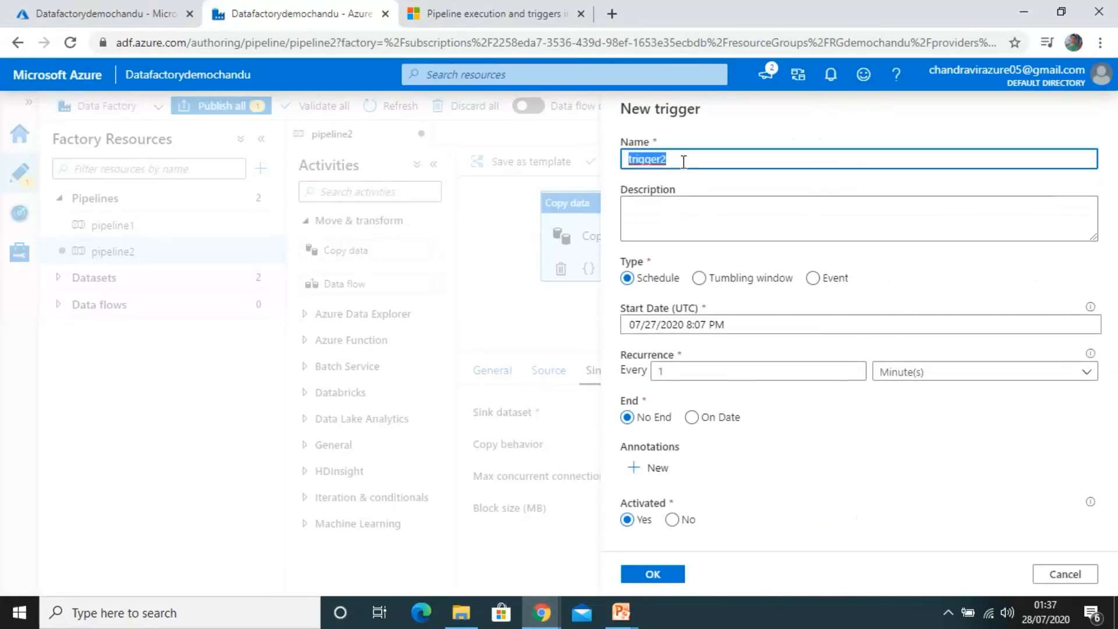
type("eventtrigger")
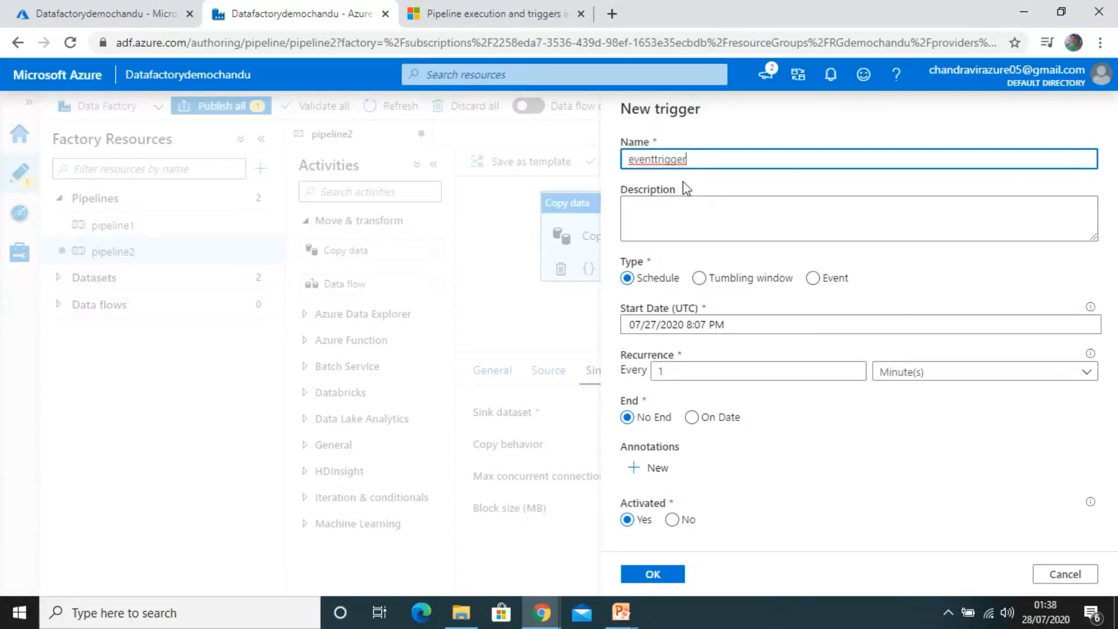
type("Demo")
left_click(824, 279)
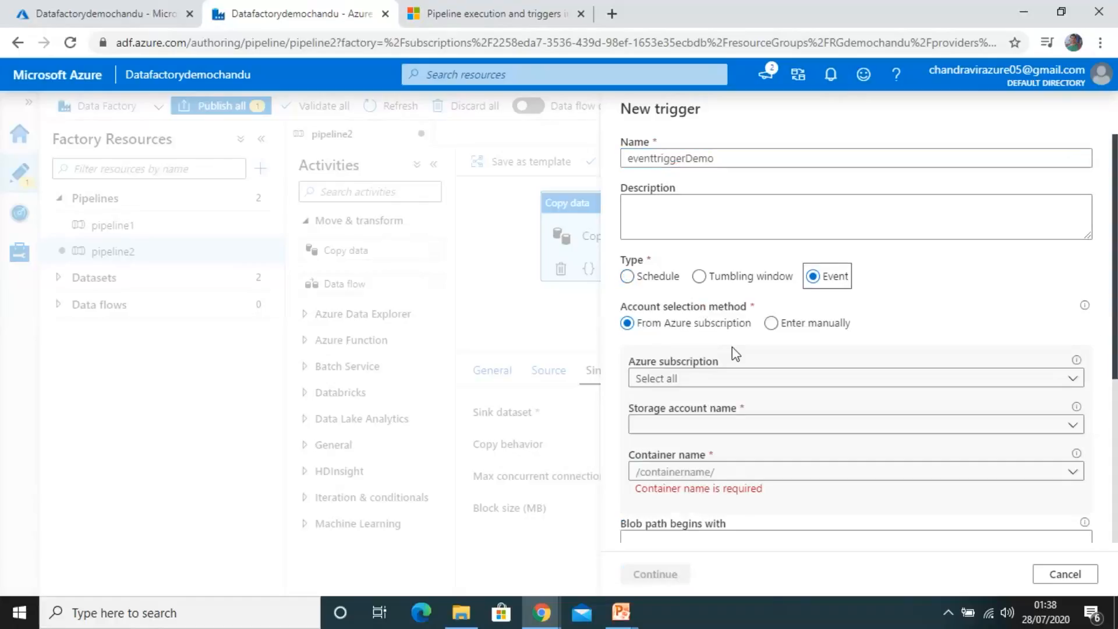
Point the trigger to the Free Trial subscription, storage account sademochandu and container containerdemochandu.
left_click(710, 385)
left_click(690, 432)
left_click(689, 427)
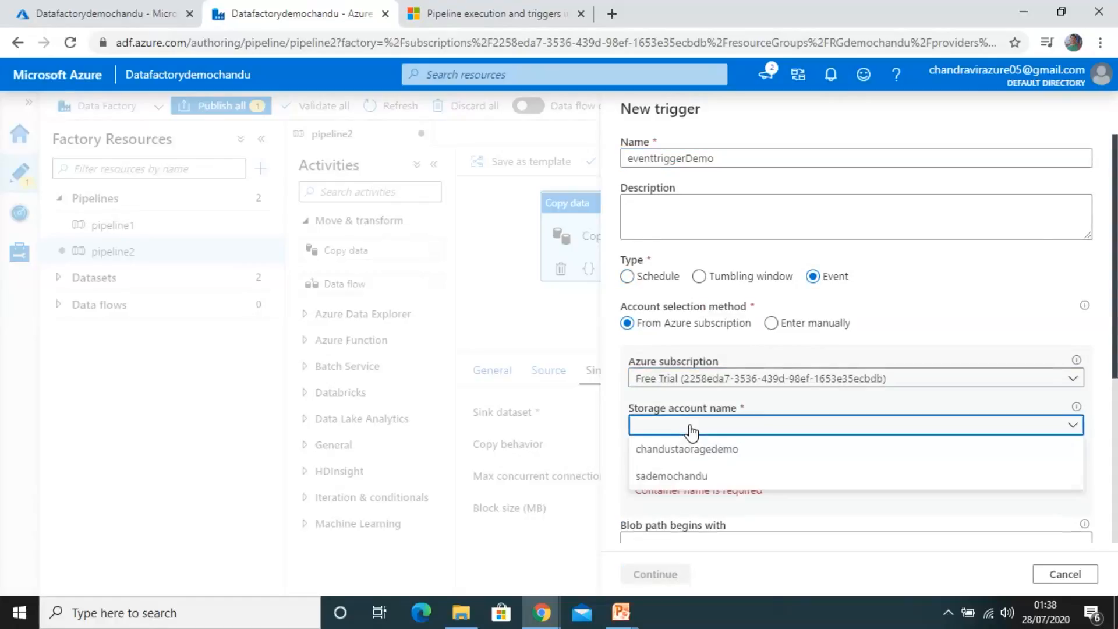
left_click(674, 479)
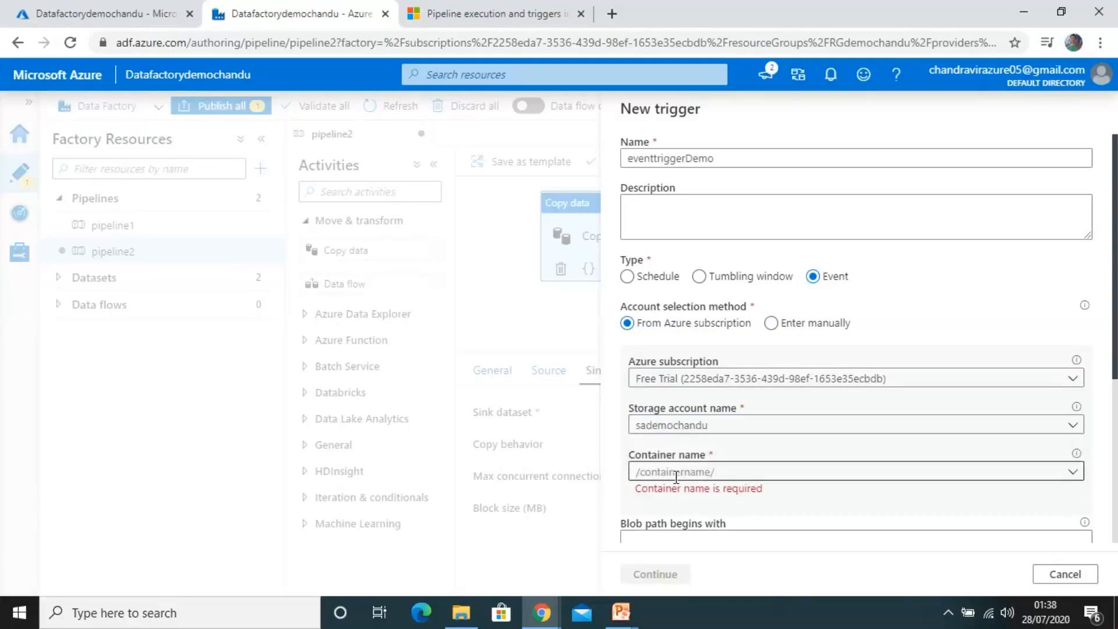
left_click(1072, 473)
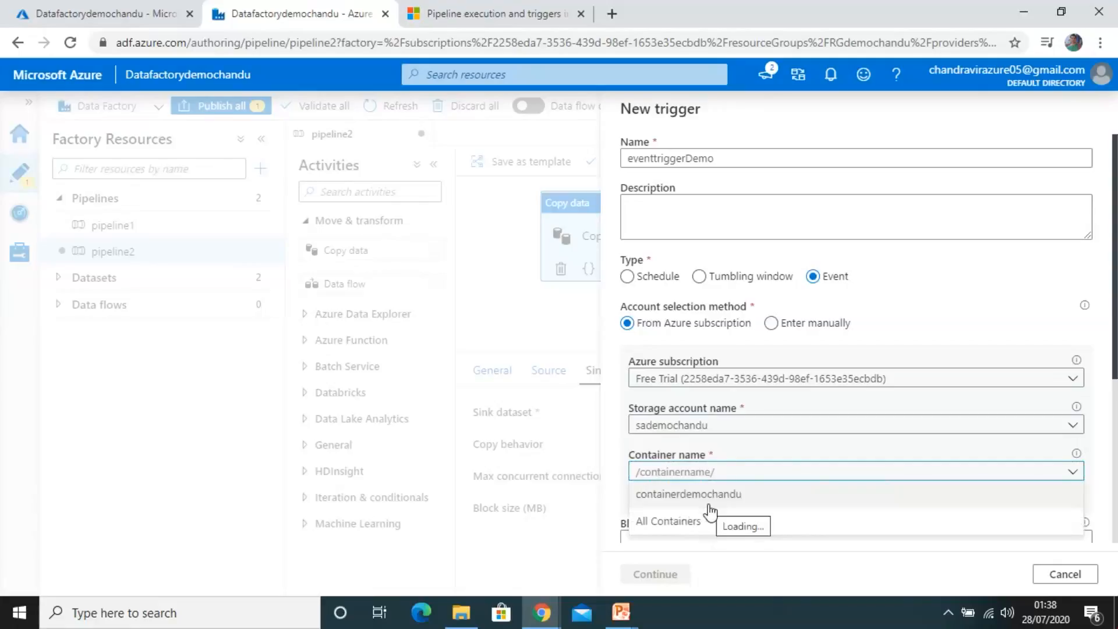
left_click(708, 500)
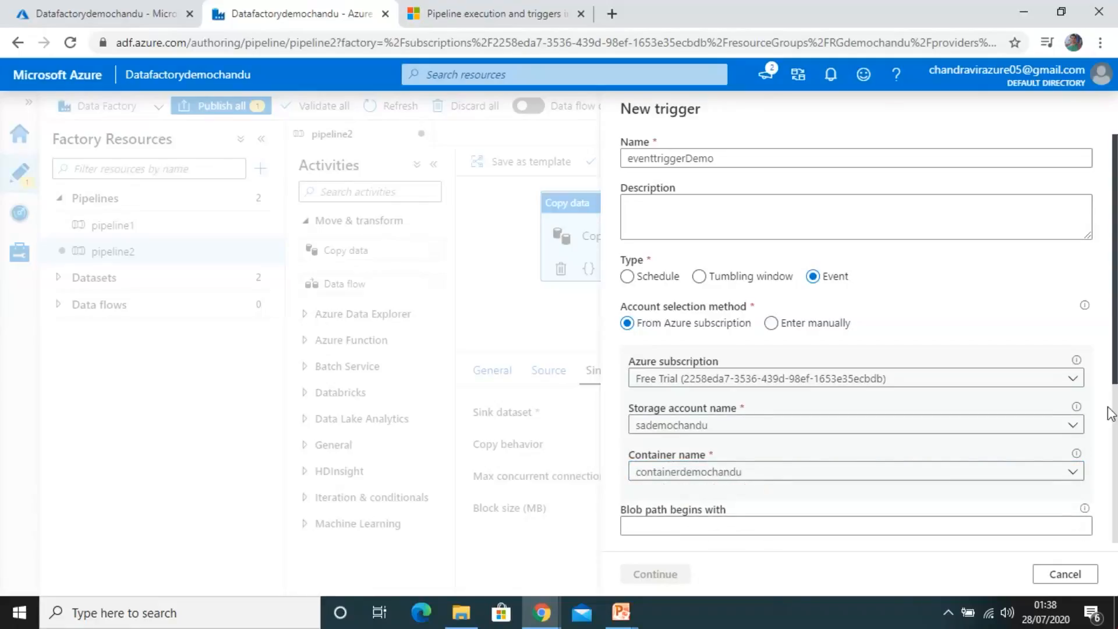
Make the trigger fire on the Blob created event and preview the blobs that match its filters.
scroll(801, 247, "down", 5)
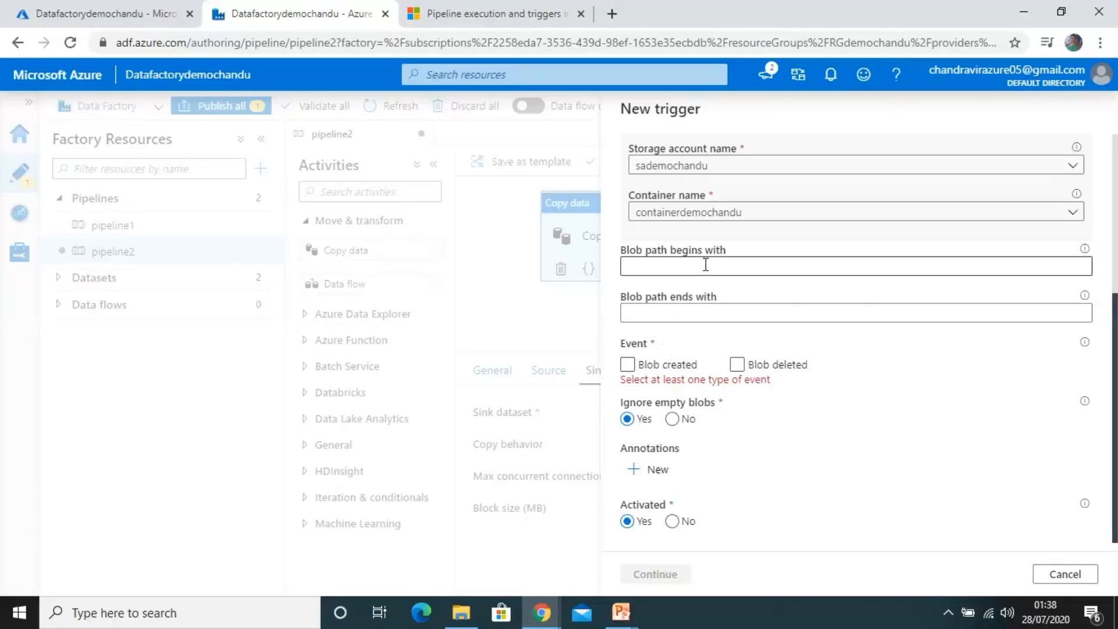
left_click(629, 365)
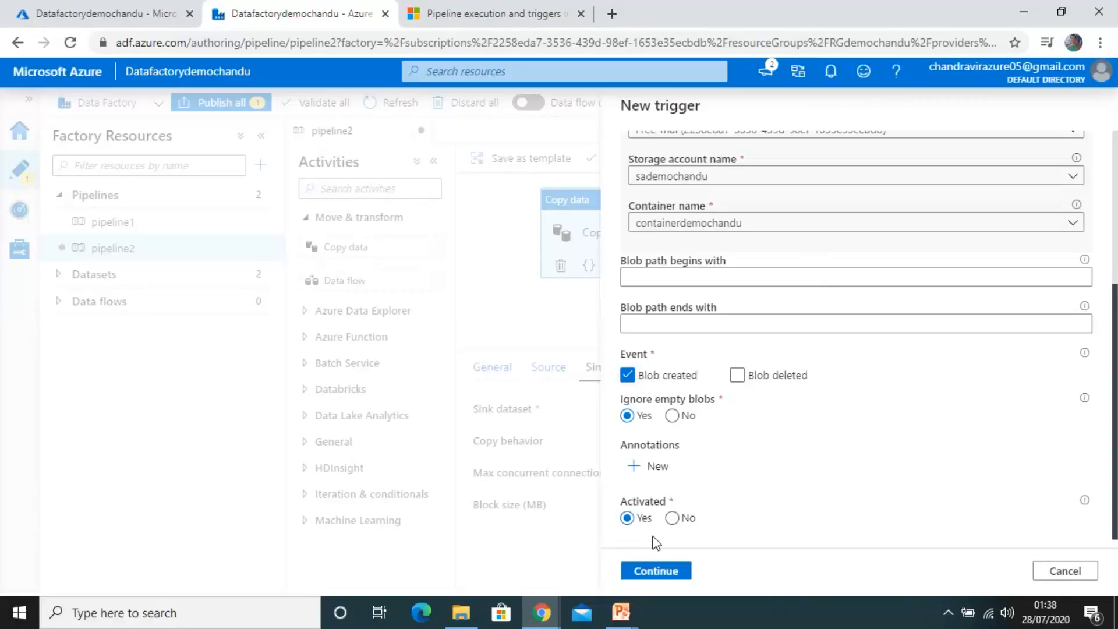
left_click(654, 572)
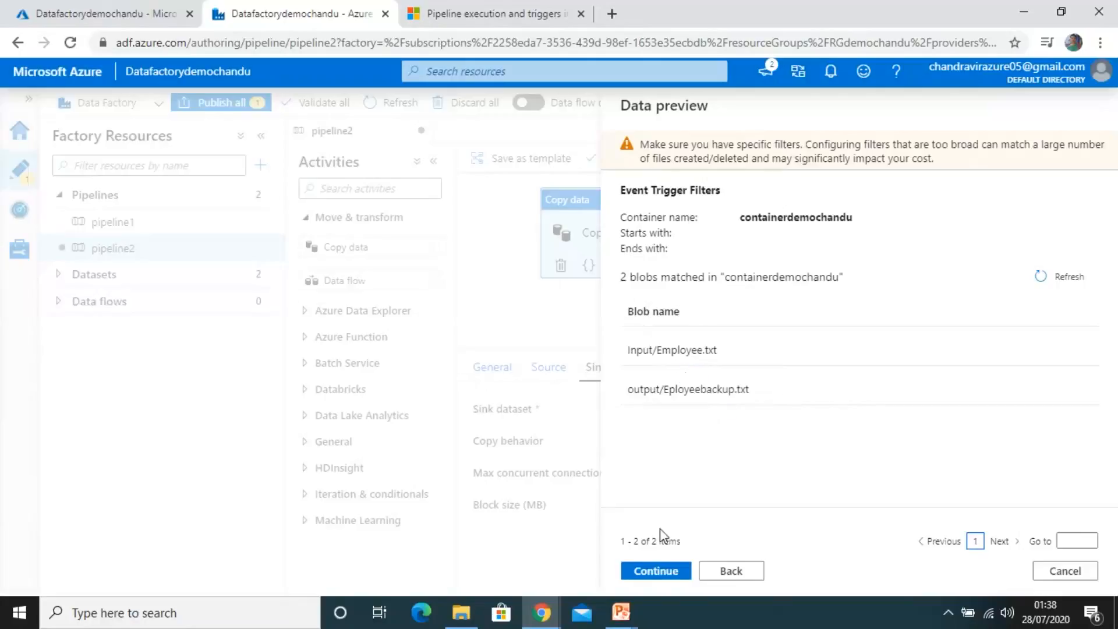
Limit the trigger to blobs whose path begins with Input/ and ends with .txt.
left_click(716, 573)
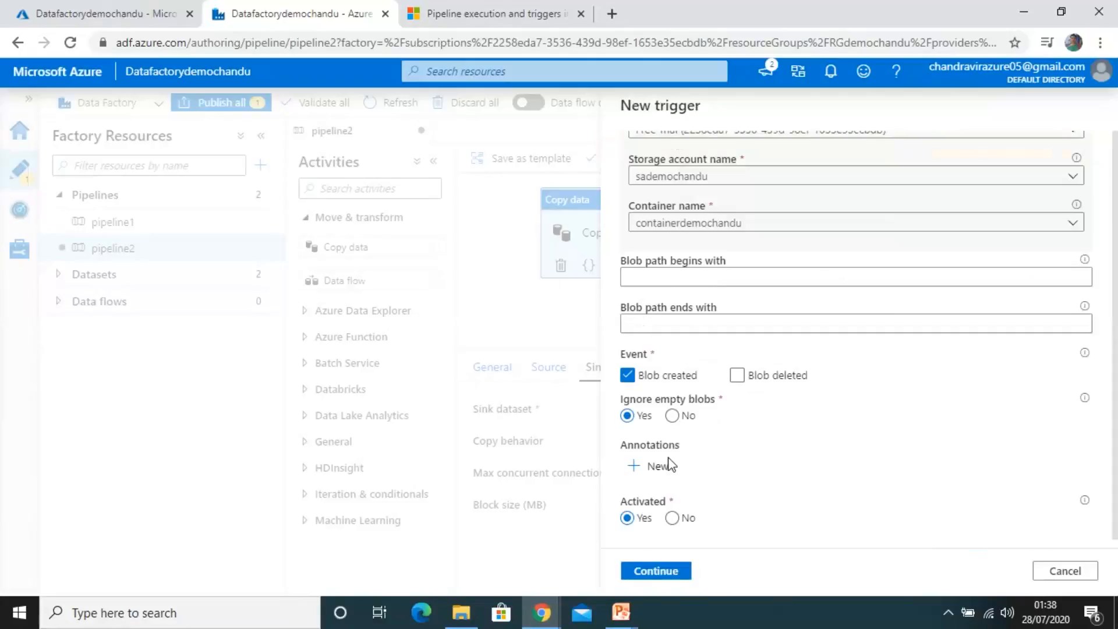
left_click(645, 279)
type("In")
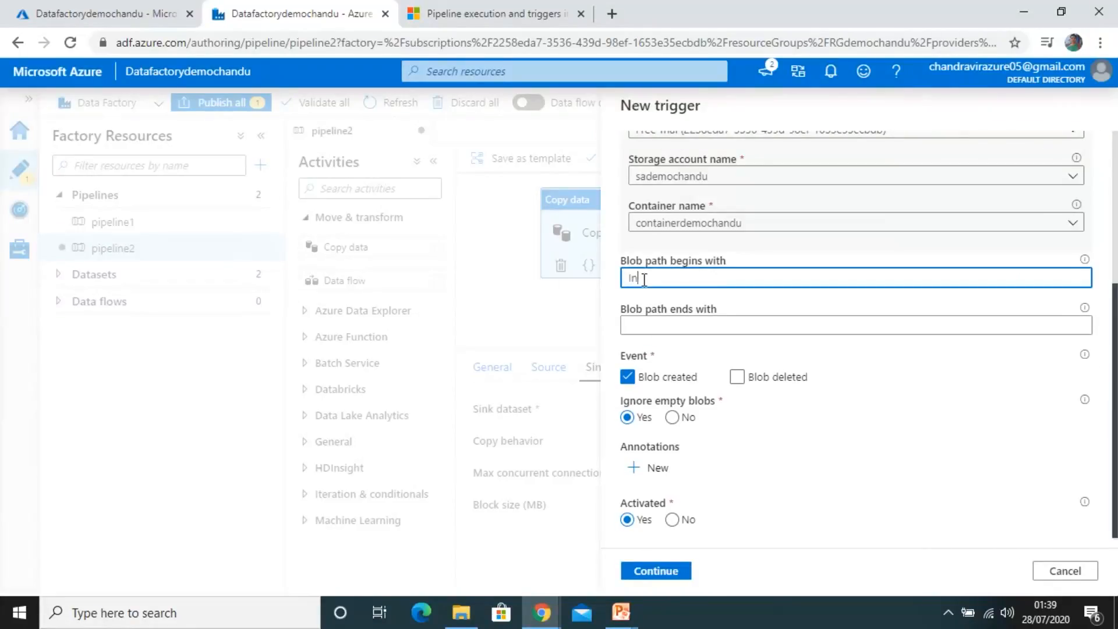
type("put/")
left_click(644, 321)
type(".txt")
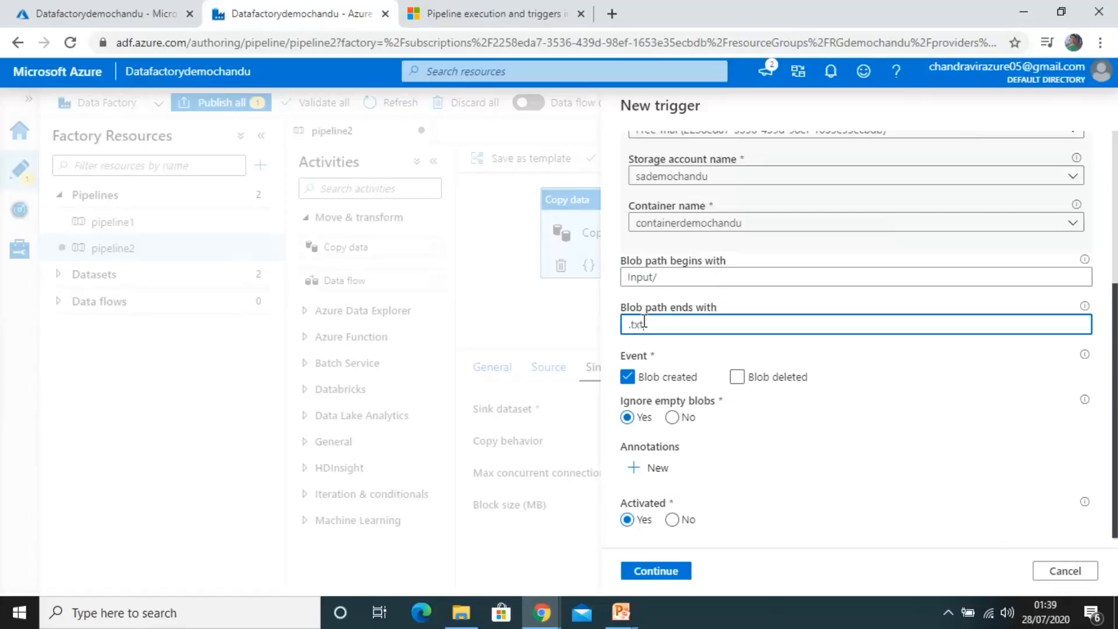
Preview the blobs matching the path filters and finish creating the event trigger without run parameters.
left_click(637, 569)
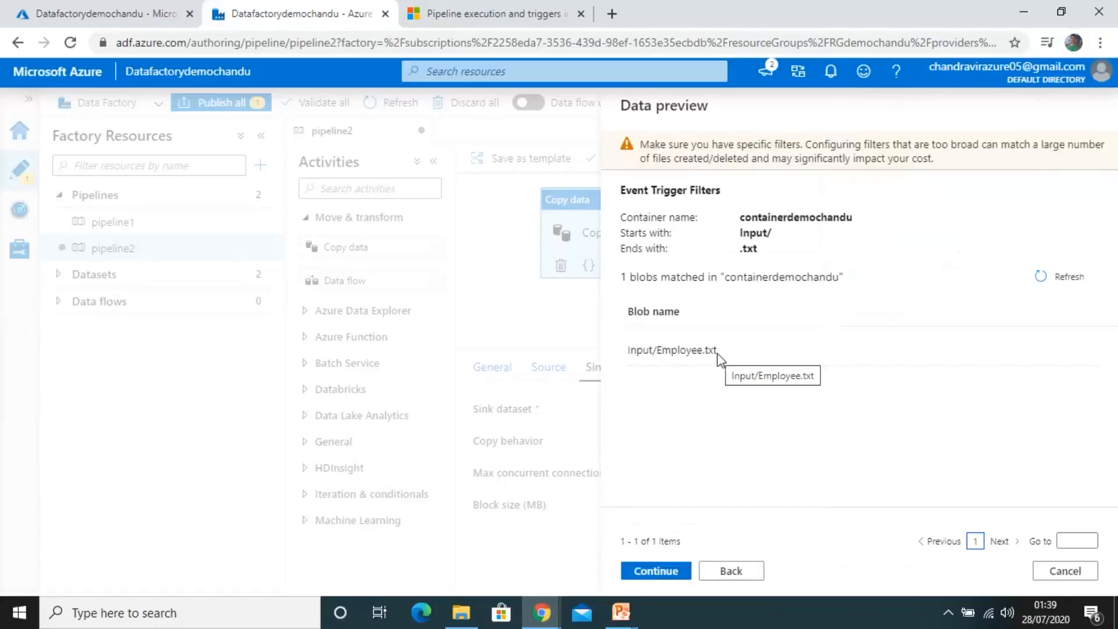
left_click(679, 574)
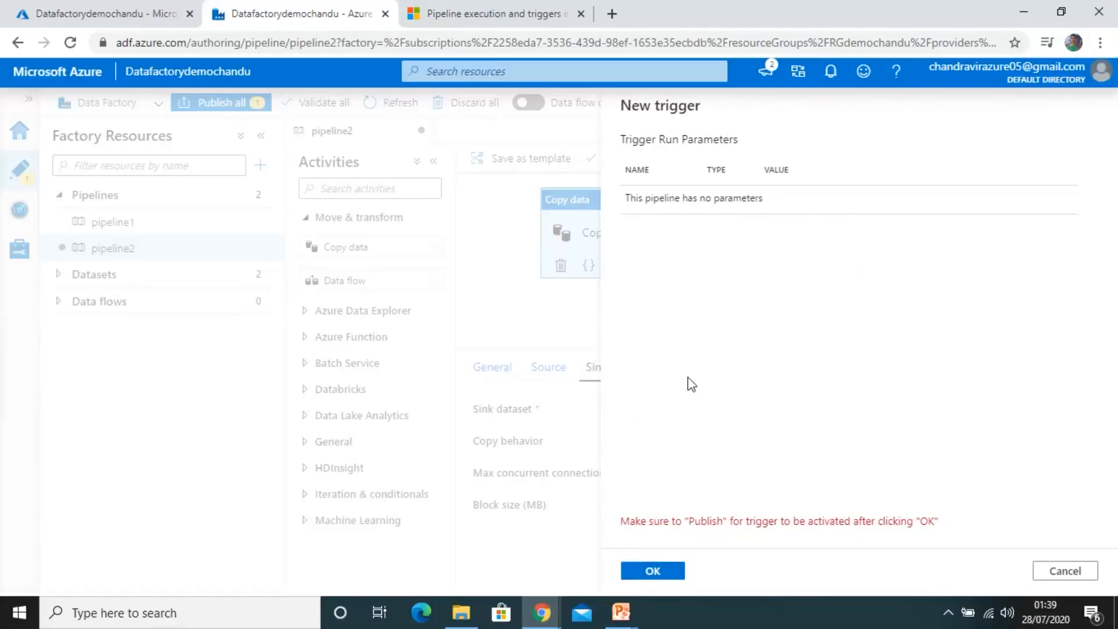
left_click(653, 571)
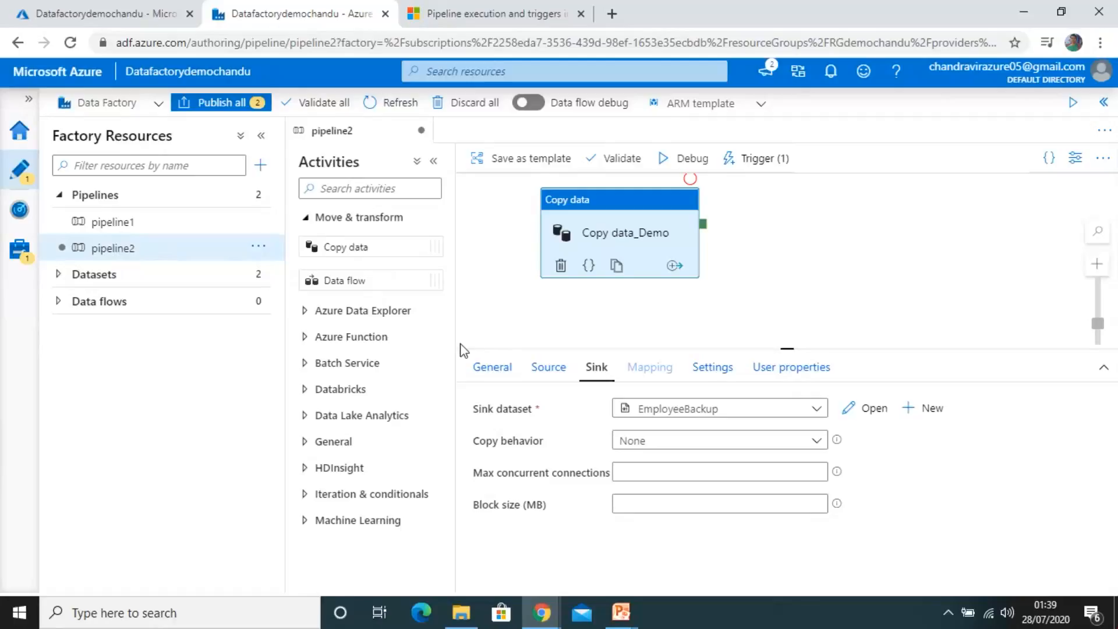
Add two String parameters named FilePath and FileName to pipeline2.
left_click(491, 271)
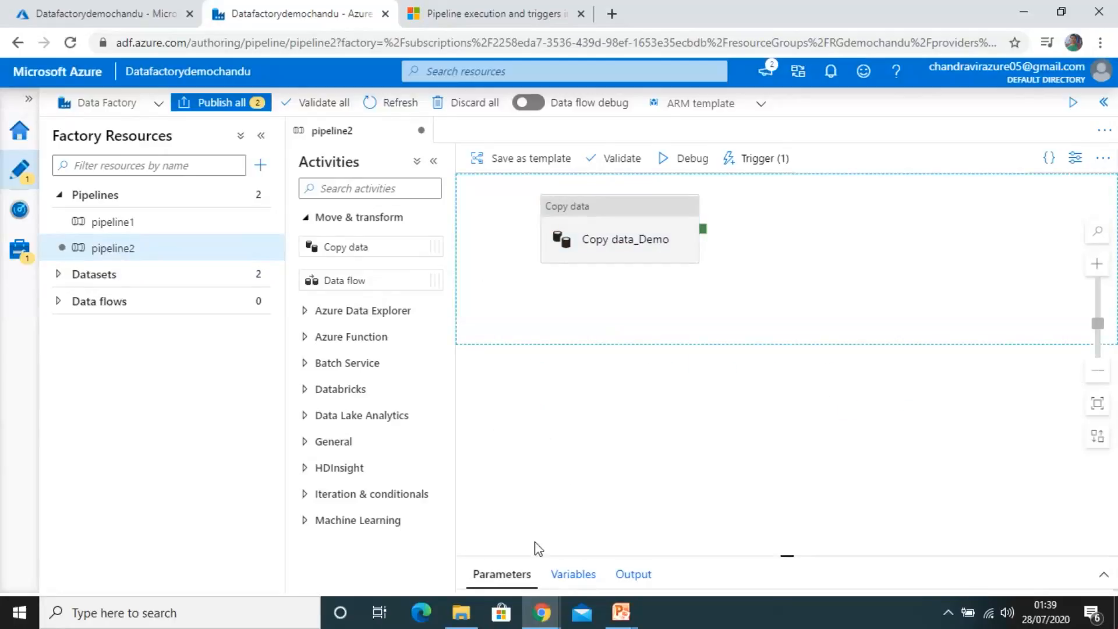
left_click(501, 575)
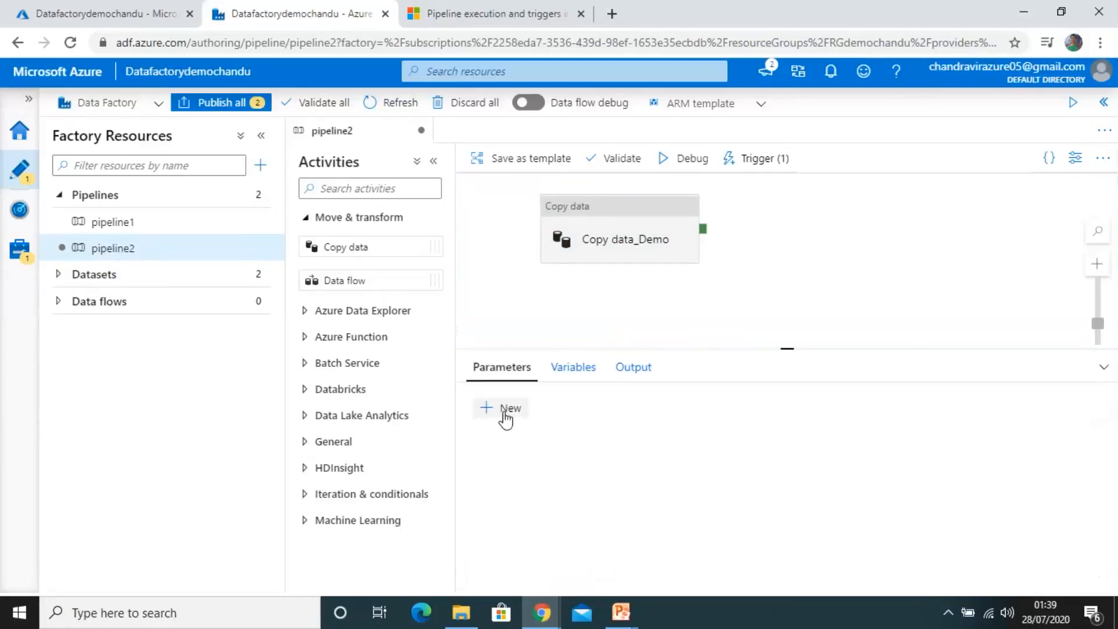
left_click(505, 410)
left_click(567, 467)
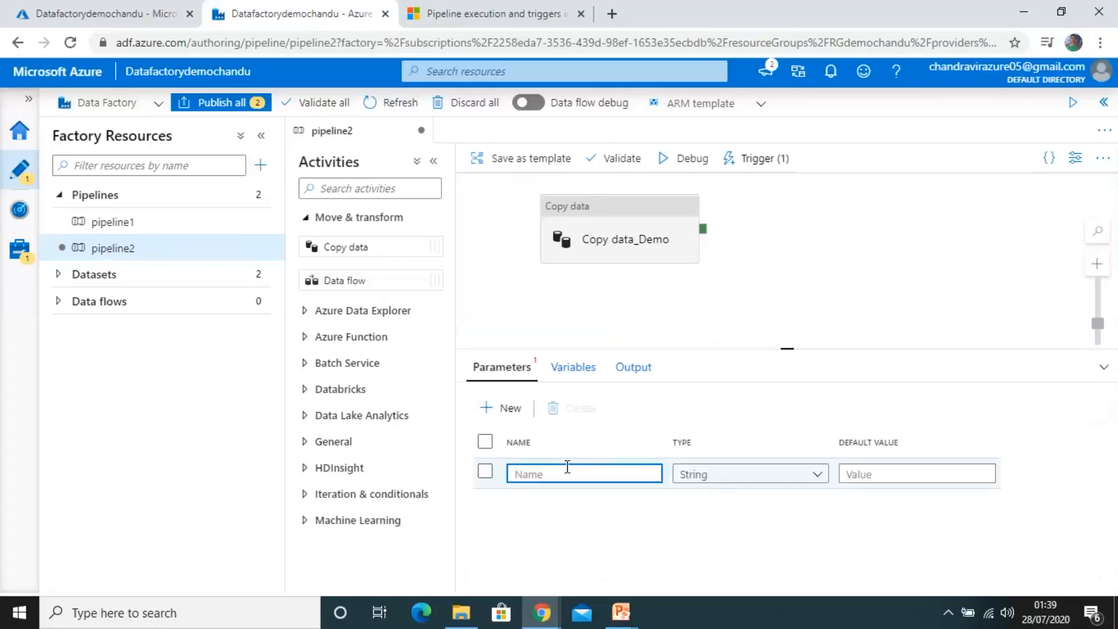
type("FilePath")
left_click(508, 408)
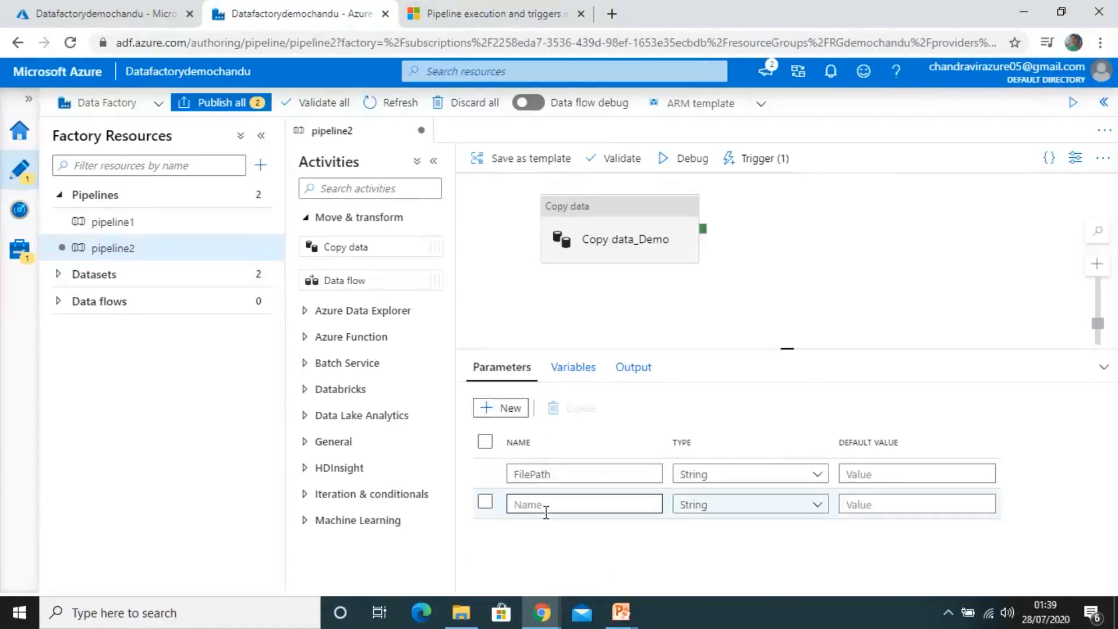
left_click(540, 504)
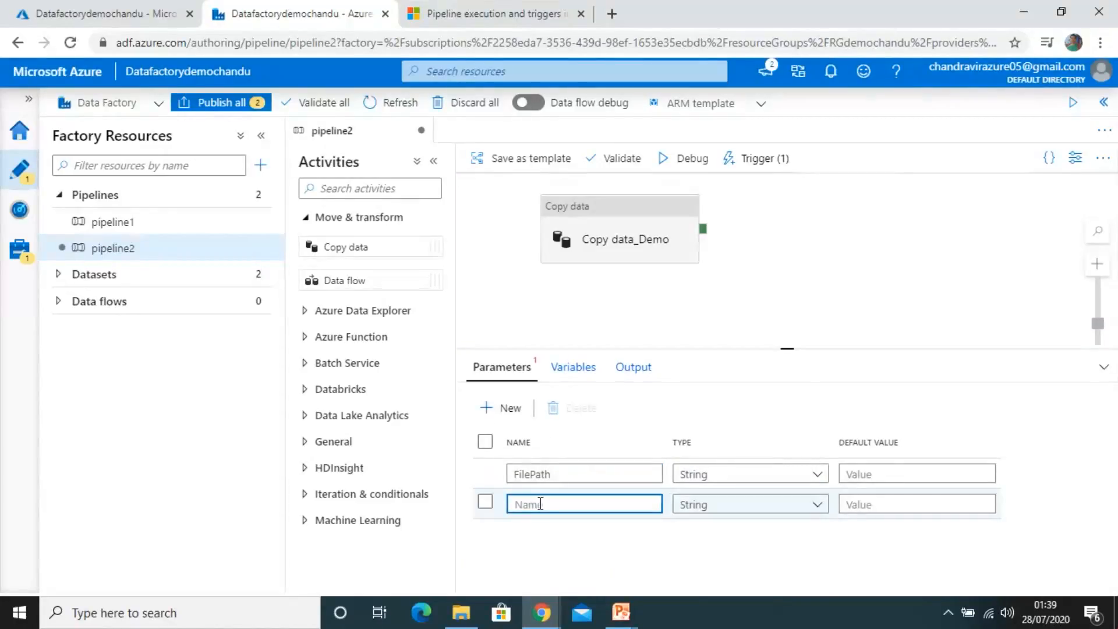
type("FileName")
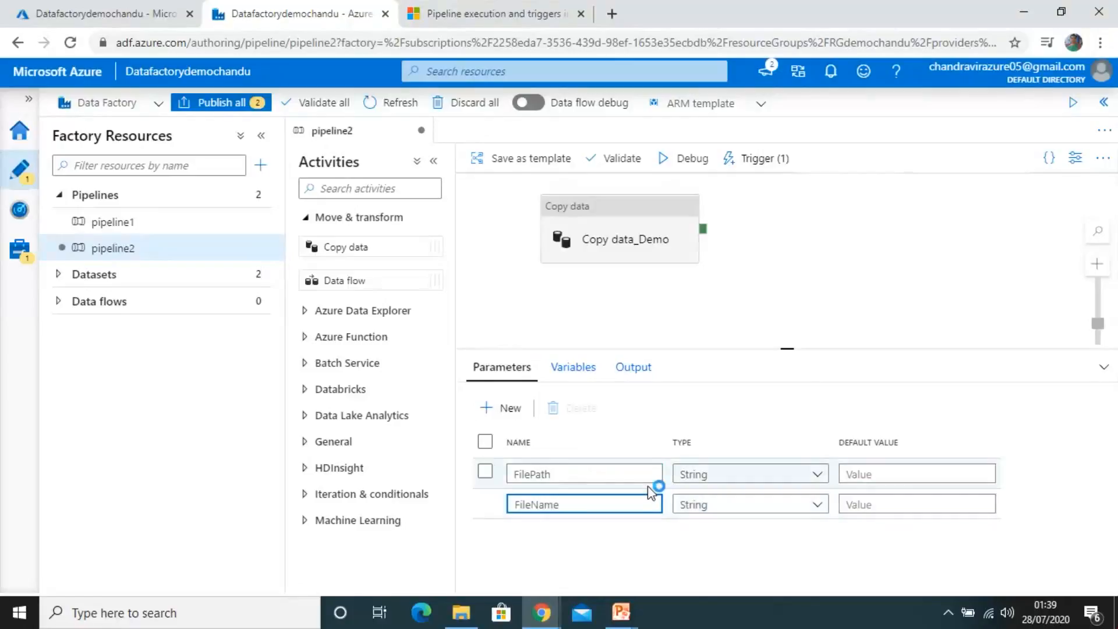
Publish the pending changes for pipeline2 and eventtriggerDemo to the live factory.
left_click(572, 325)
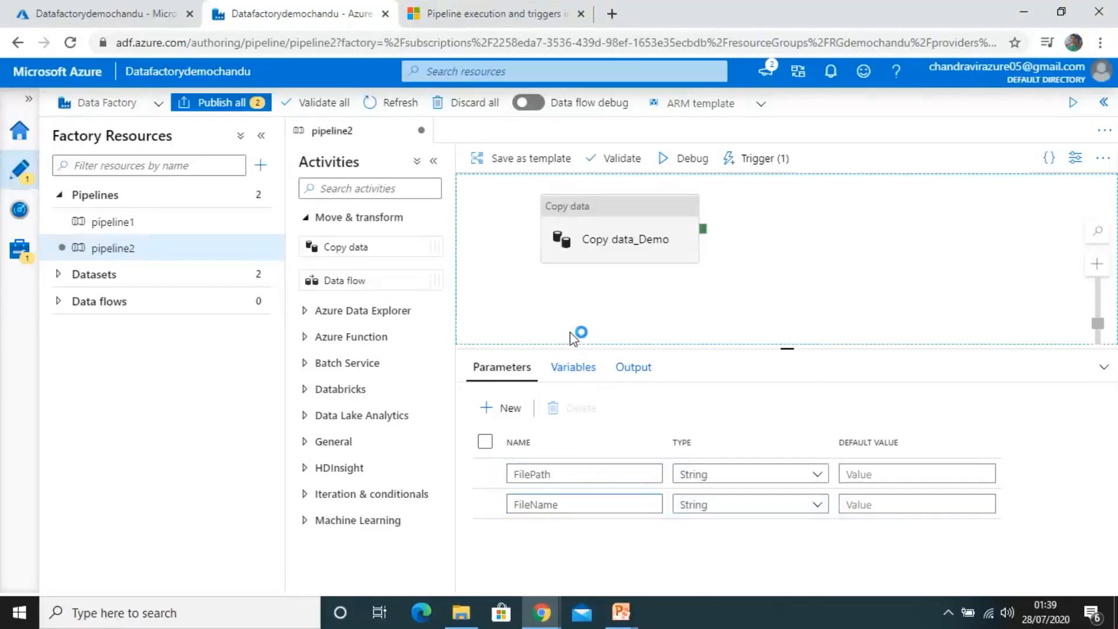
left_click(573, 236)
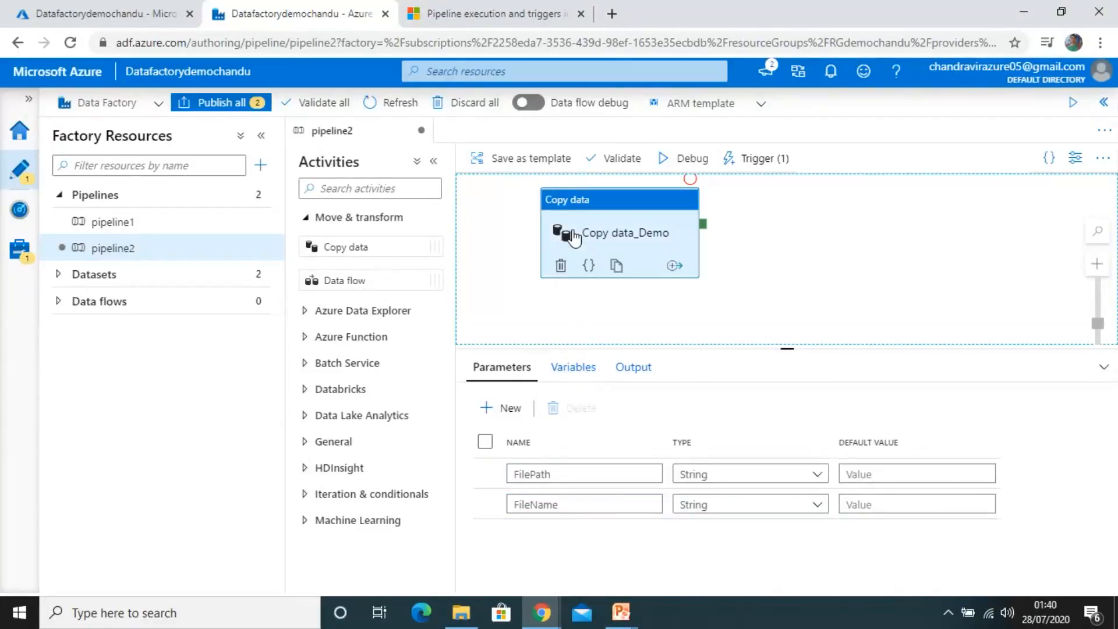
left_click(511, 234)
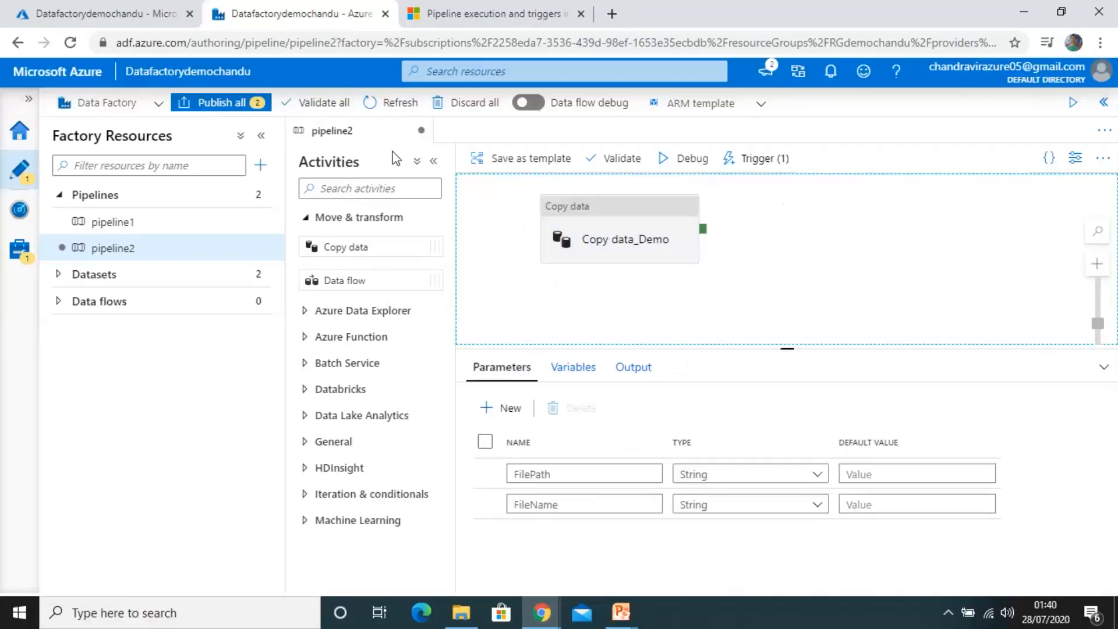
left_click(234, 107)
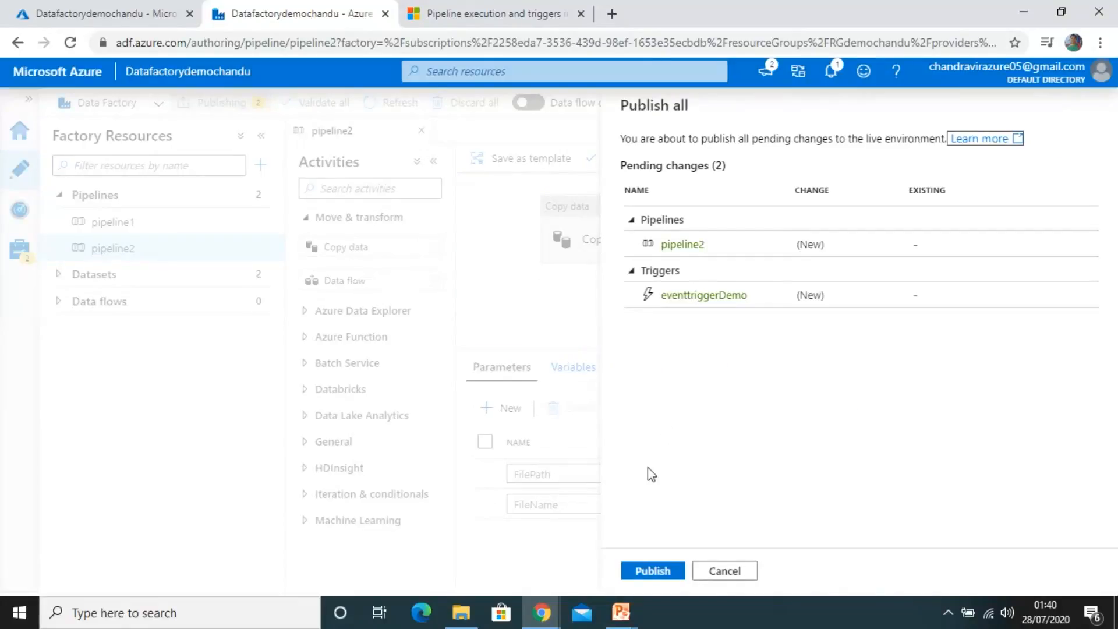
left_click(646, 571)
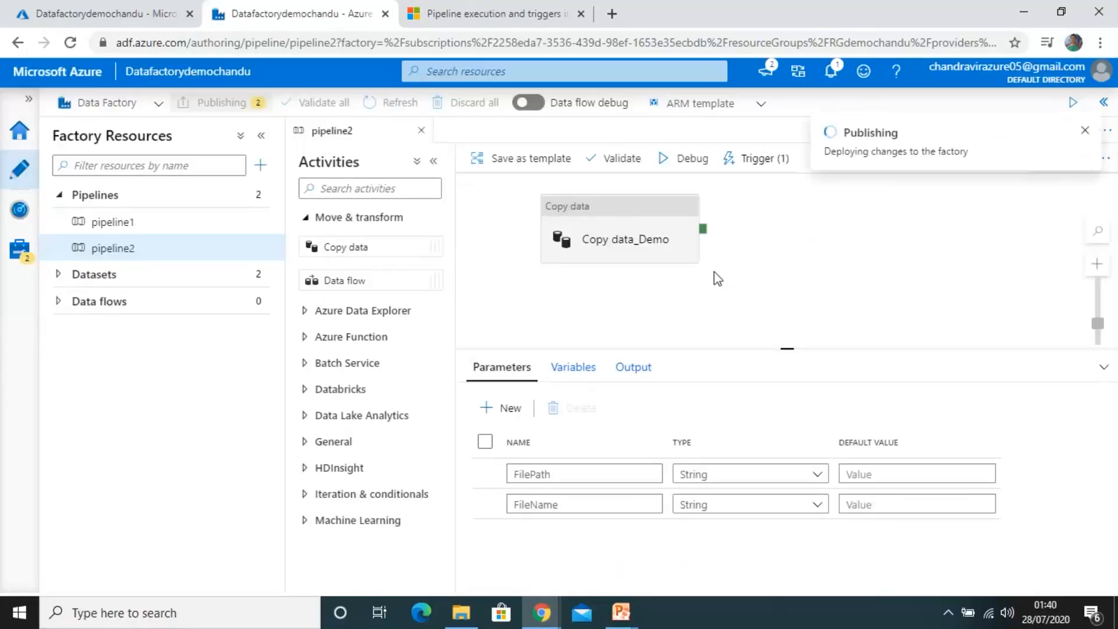
left_click(774, 159)
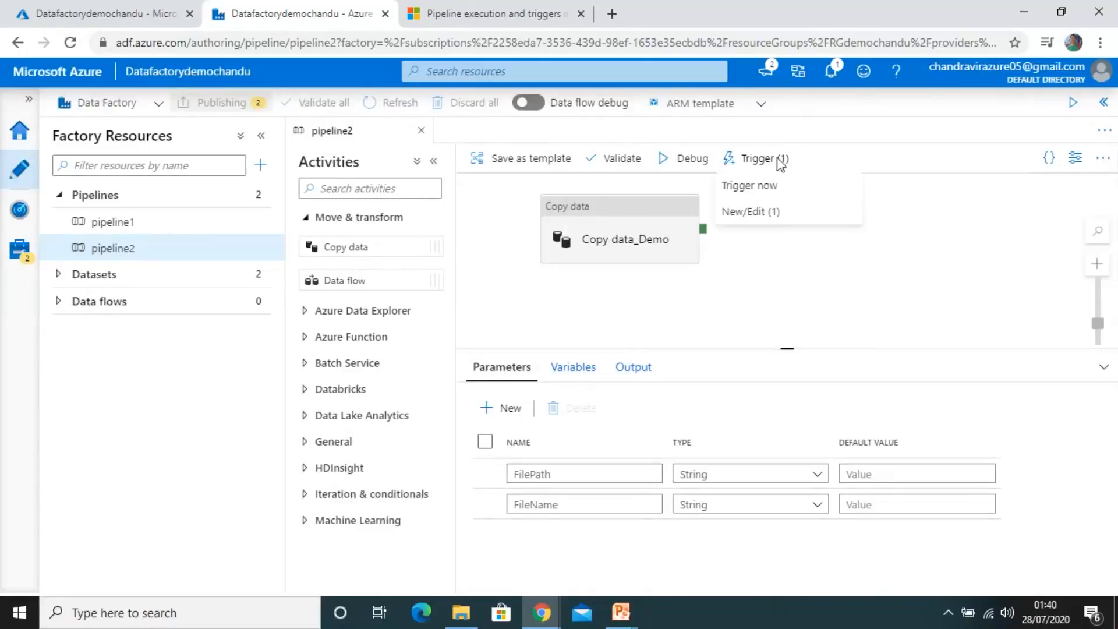
left_click(755, 189)
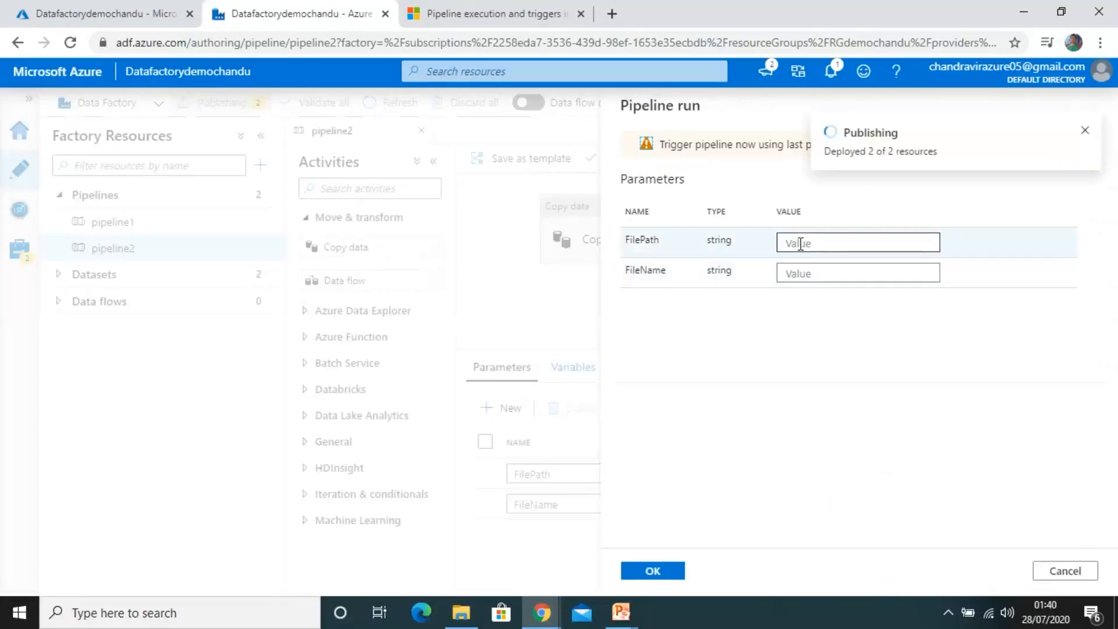
left_click(800, 243)
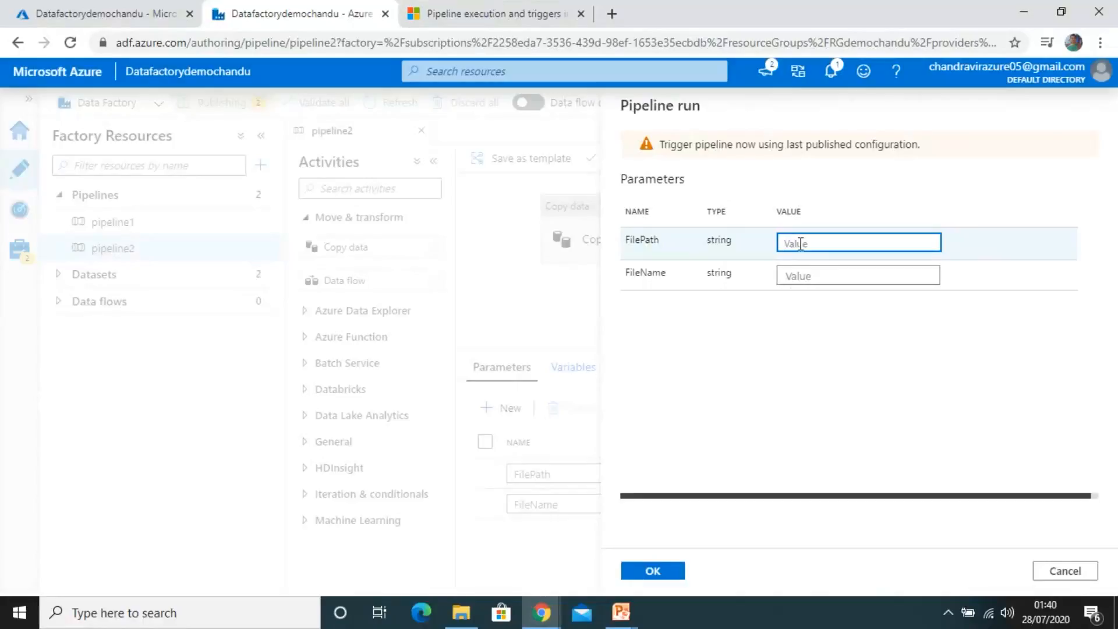
type("@t")
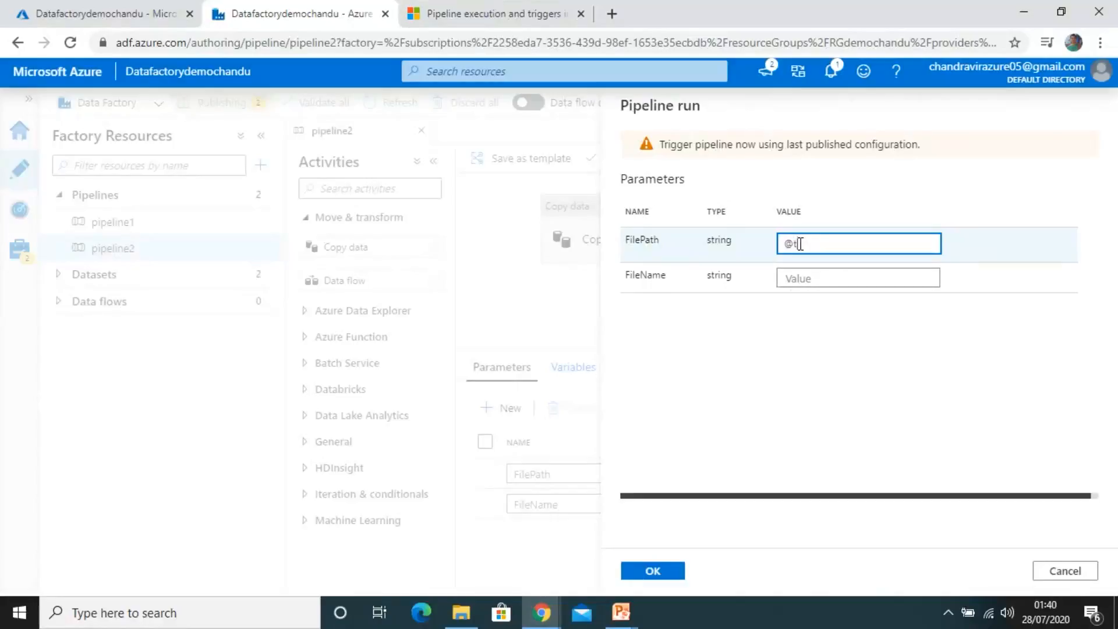
type("riggerBody().folder")
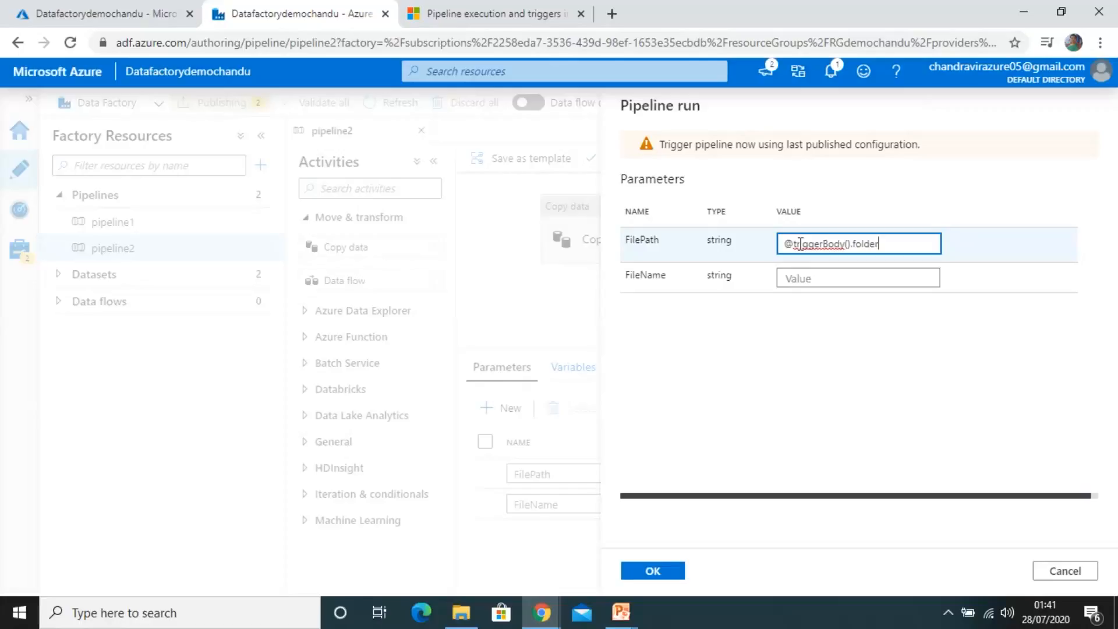
type("Path")
left_click(803, 278)
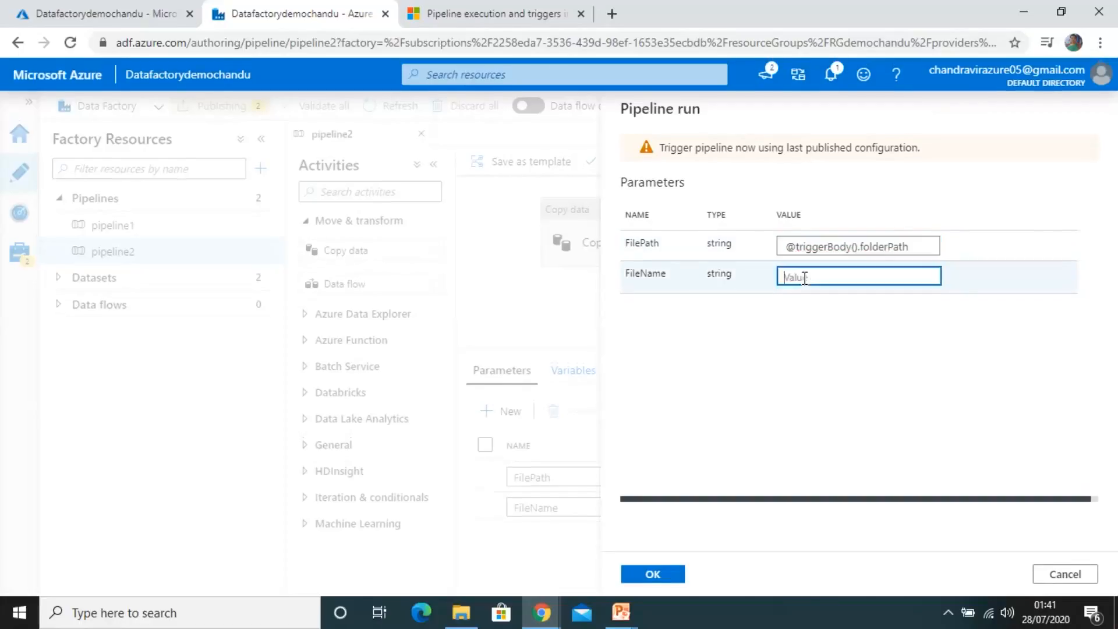
type("T")
key("BackSpace")
type("@tri")
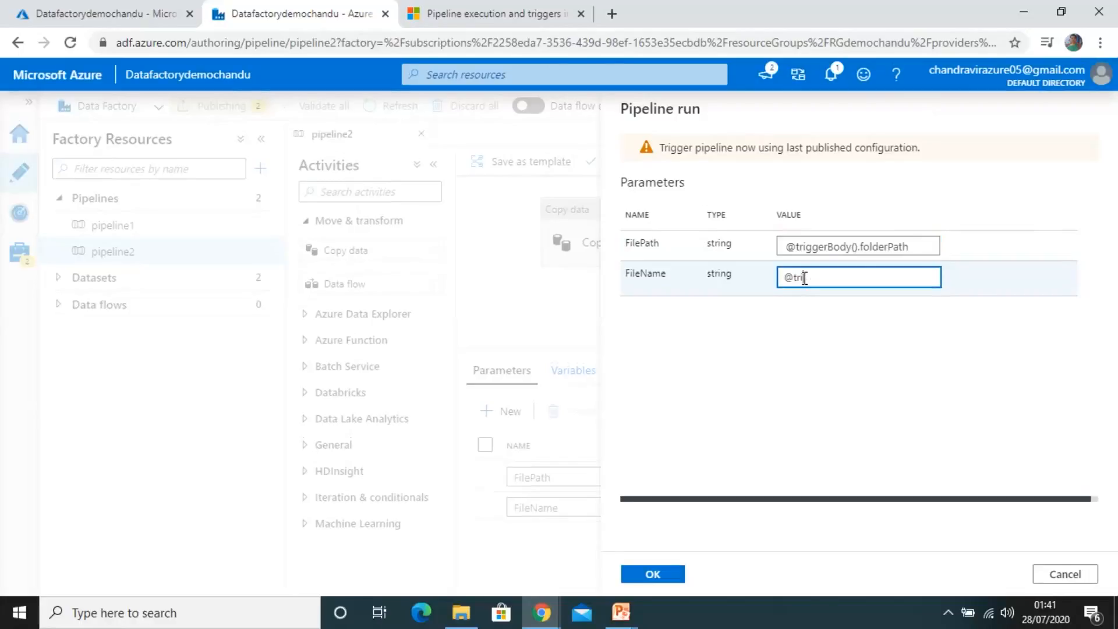
type("ggerBody().fileName")
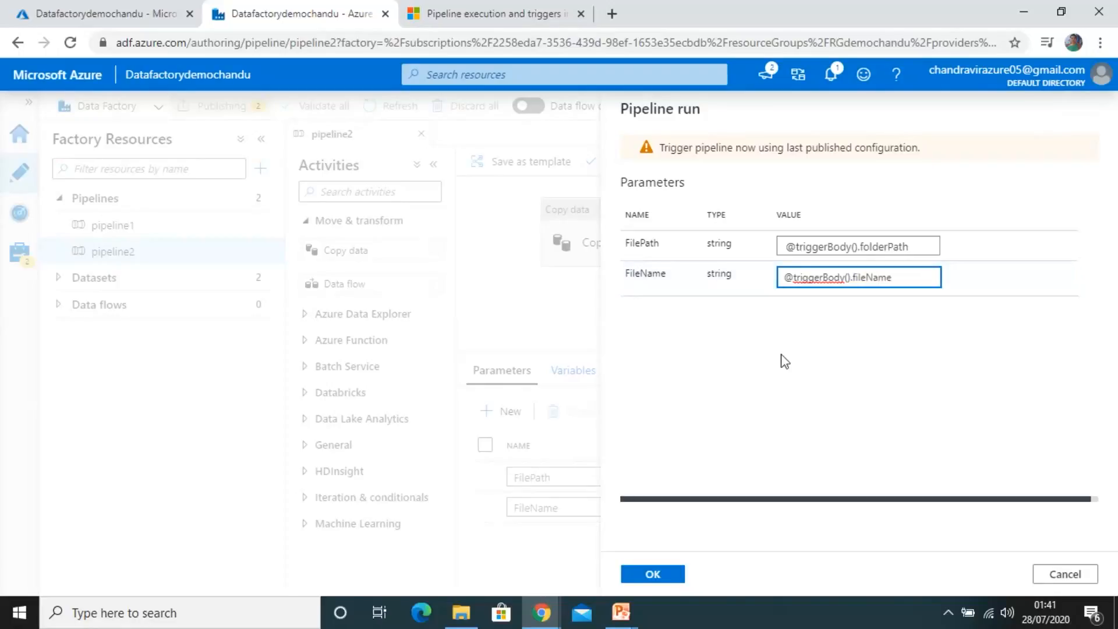
left_click(653, 574)
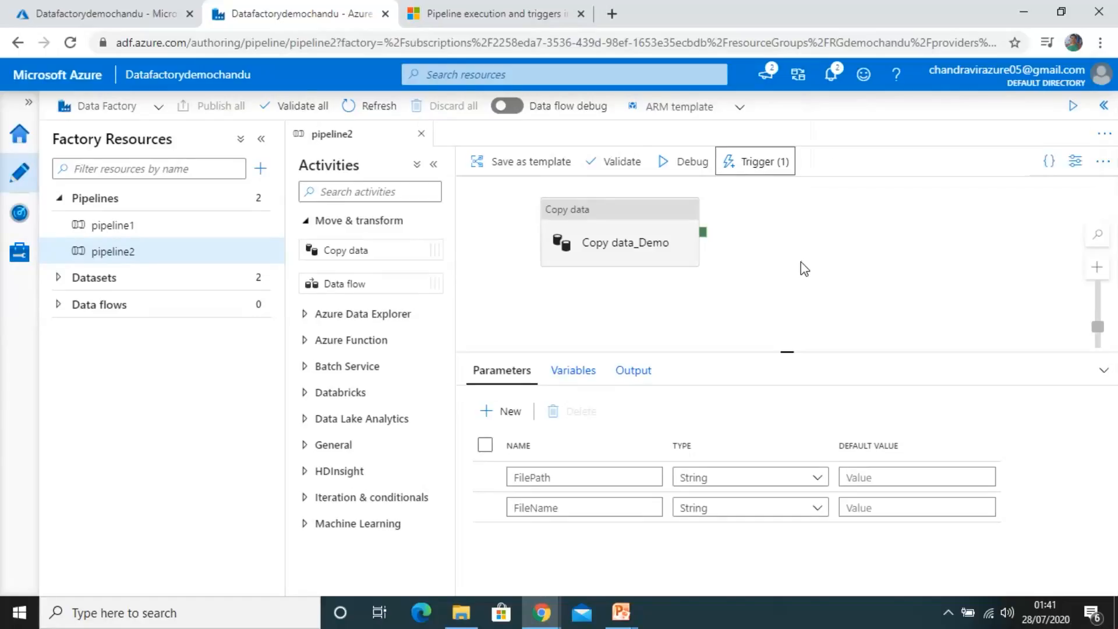
Open the factory's list of triggers, dismiss the notification and refresh the list to check each trigger's status.
left_click(20, 259)
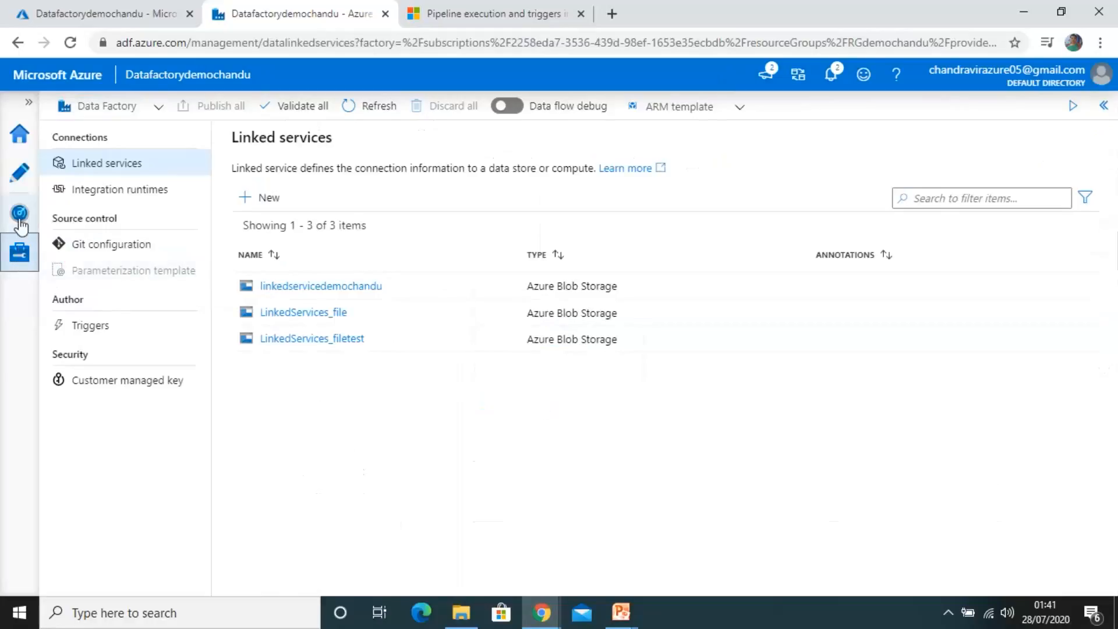
left_click(80, 333)
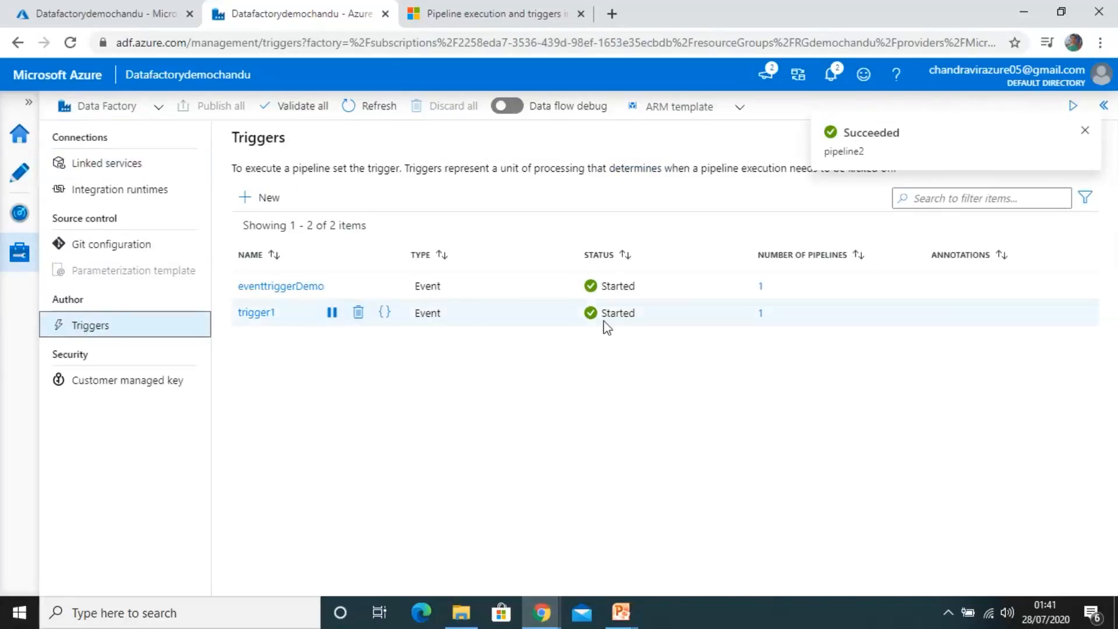
left_click(1087, 131)
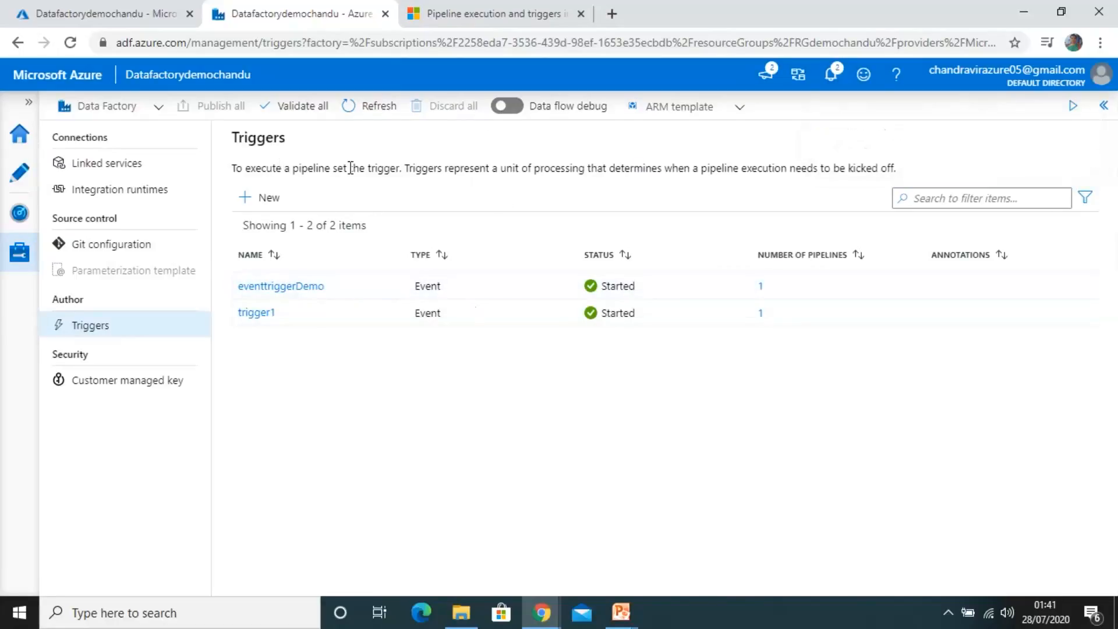
left_click(358, 110)
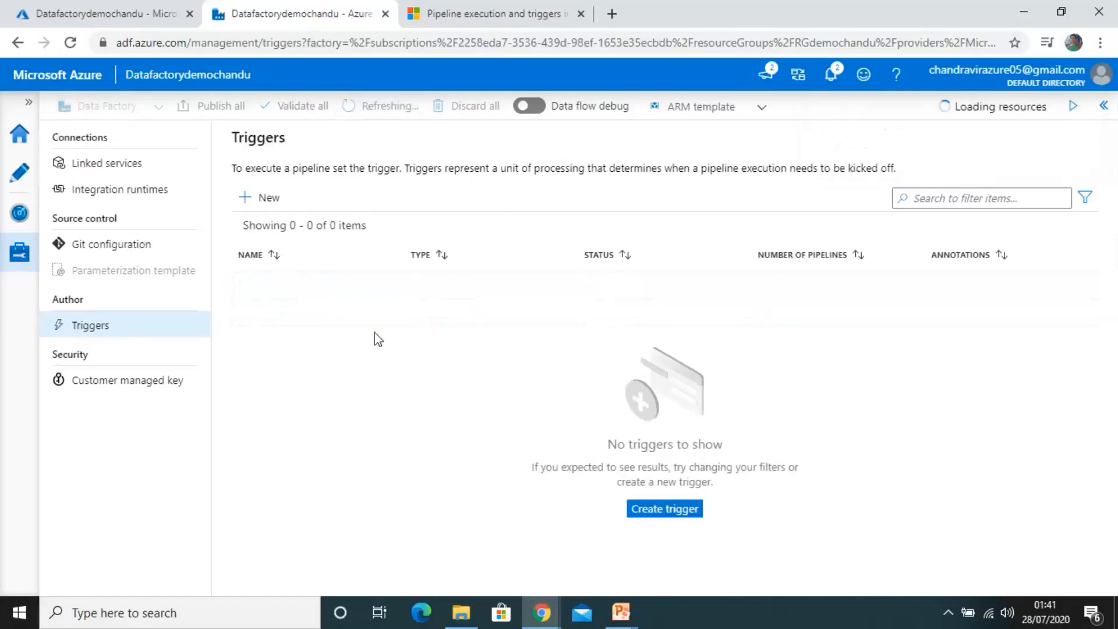
mouse_move(295, 307)
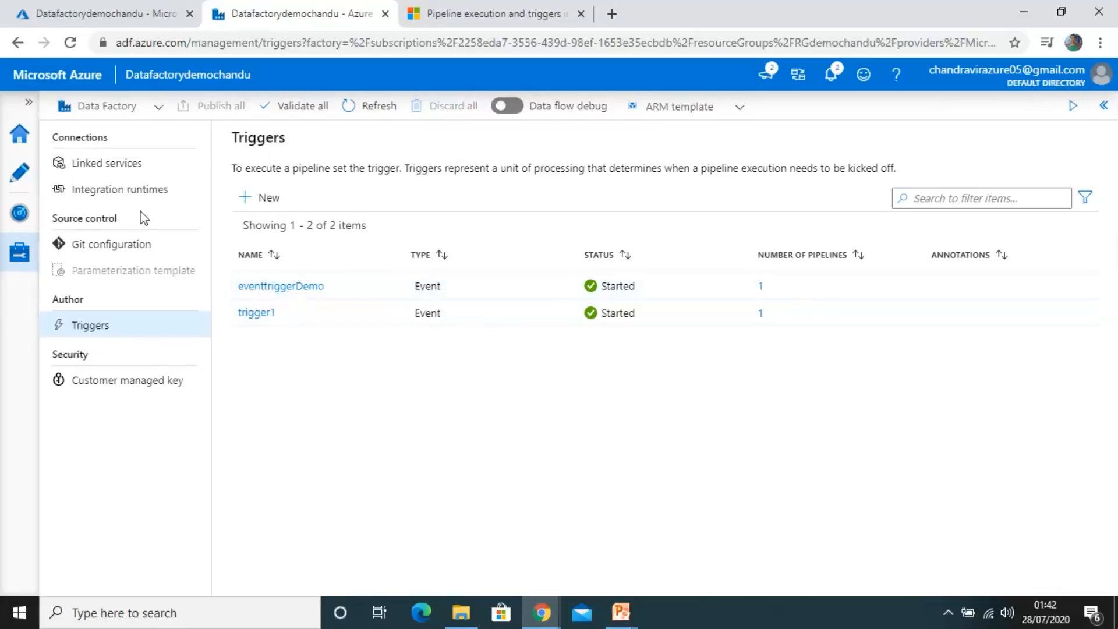
Open the trigger runs monitoring view and refresh it to check for a run of eventtriggerDemo.
left_click(28, 215)
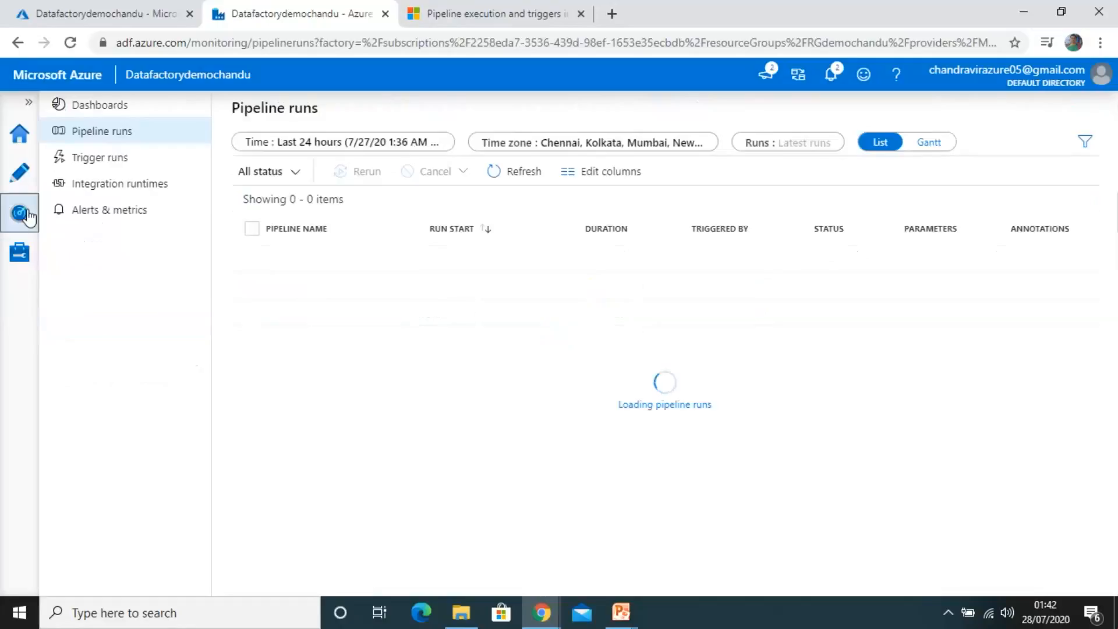
left_click(107, 166)
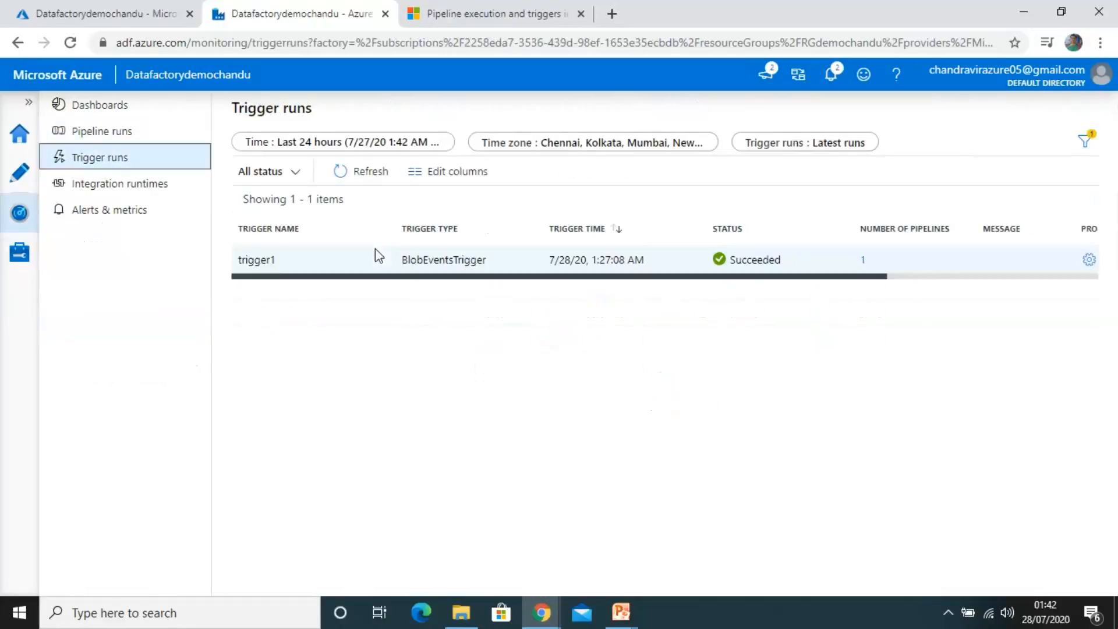
left_click(361, 182)
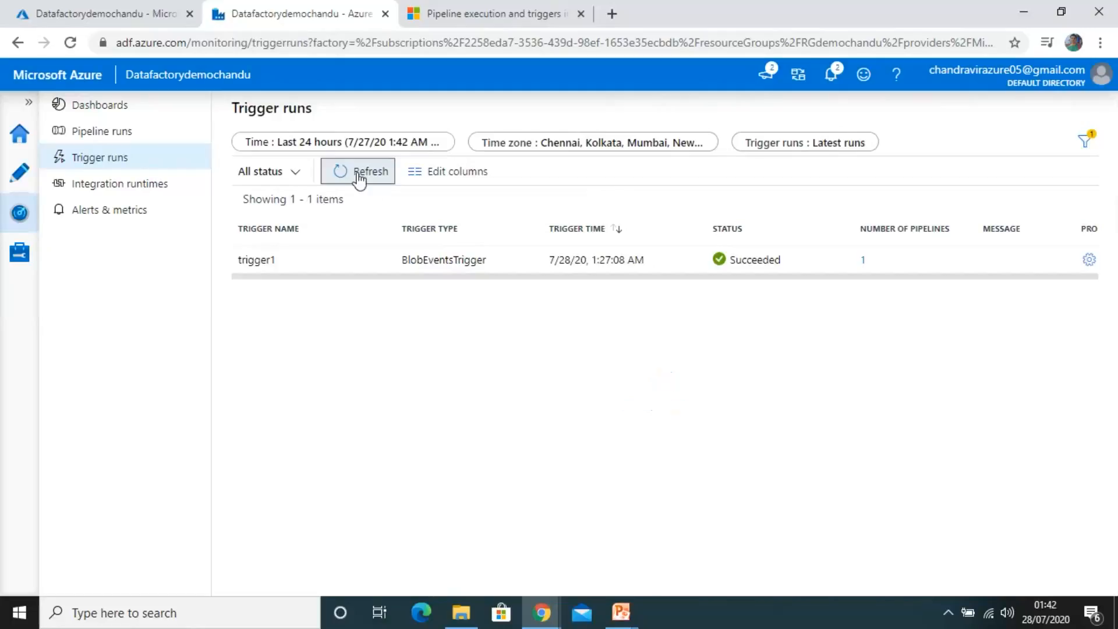
left_click(359, 181)
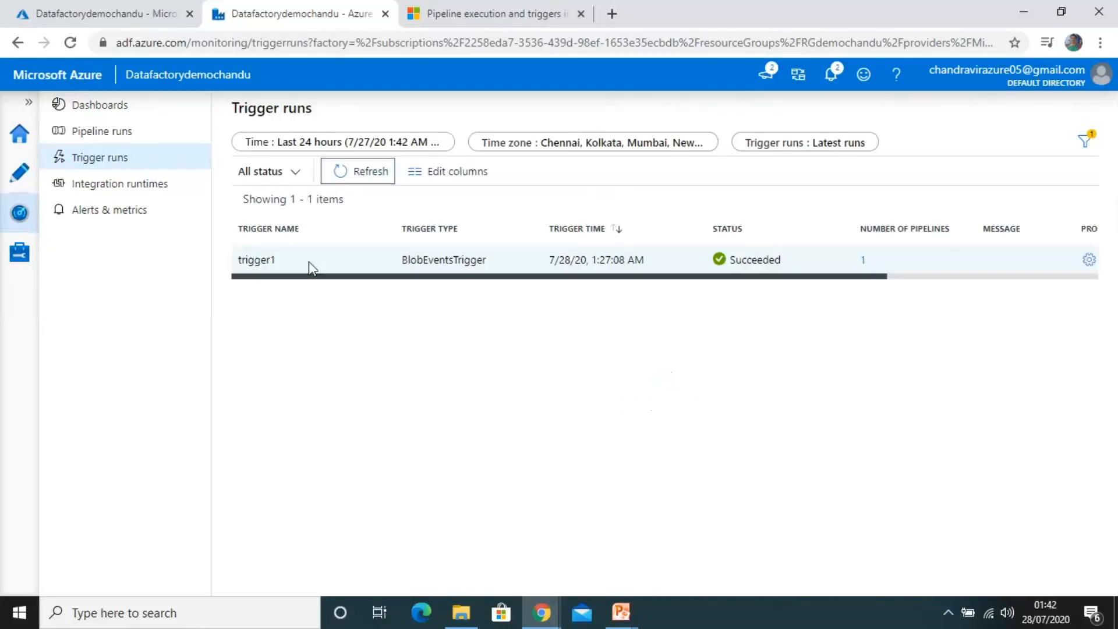
Review the factory's list of pipeline runs, then return to authoring pipeline2.
left_click(100, 132)
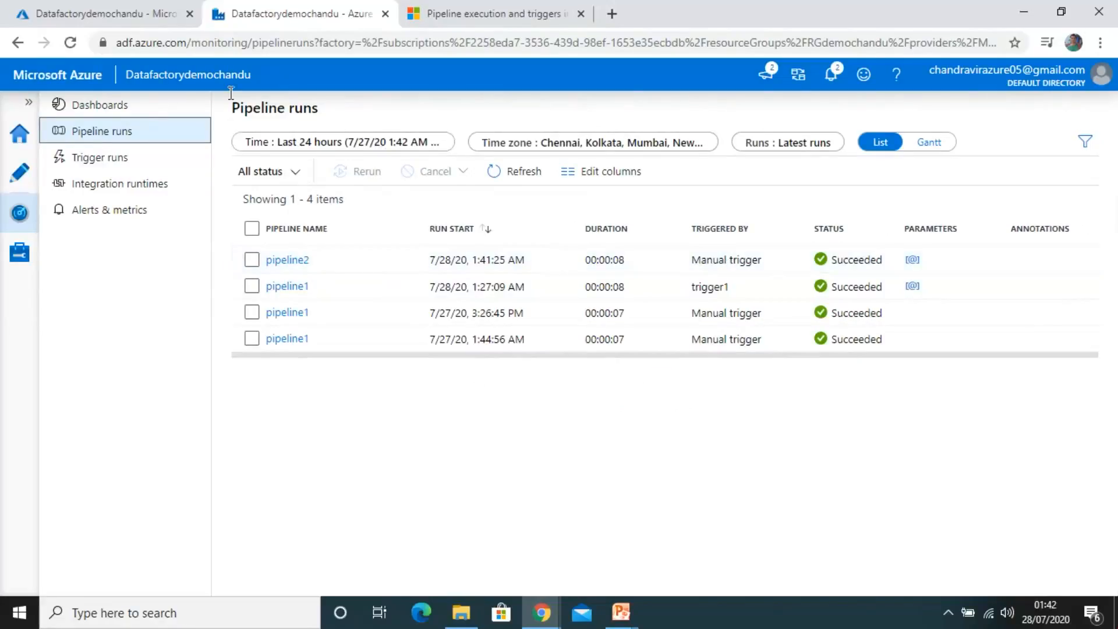
left_click(23, 183)
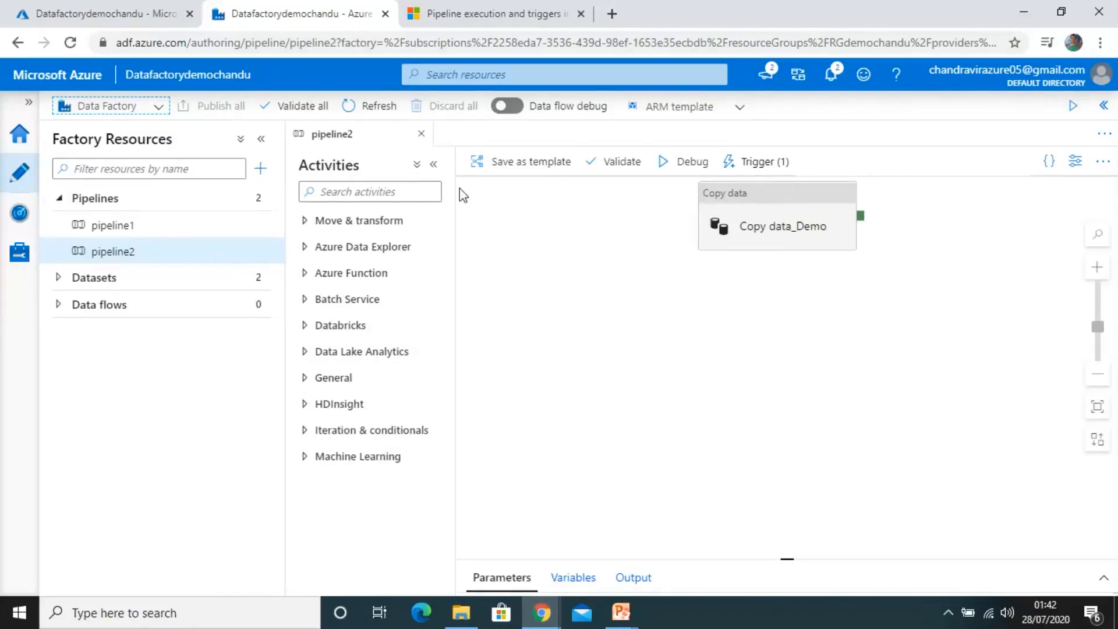
Switch to the Azure portal and open the containerdemochandu container of the sademochandu storage account.
left_click(110, 17)
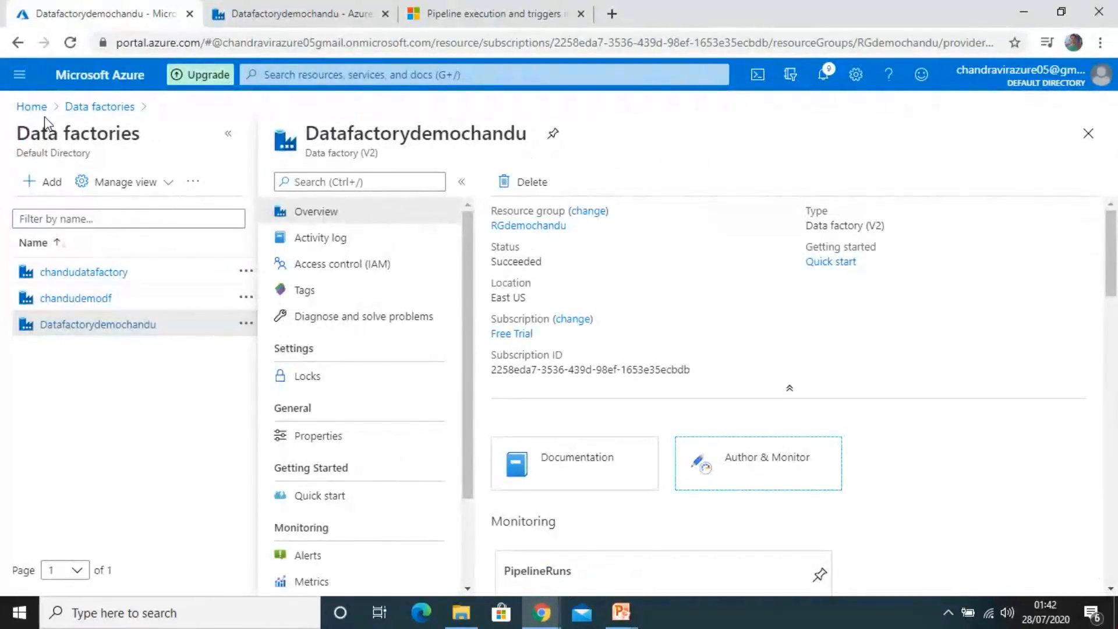
left_click(31, 107)
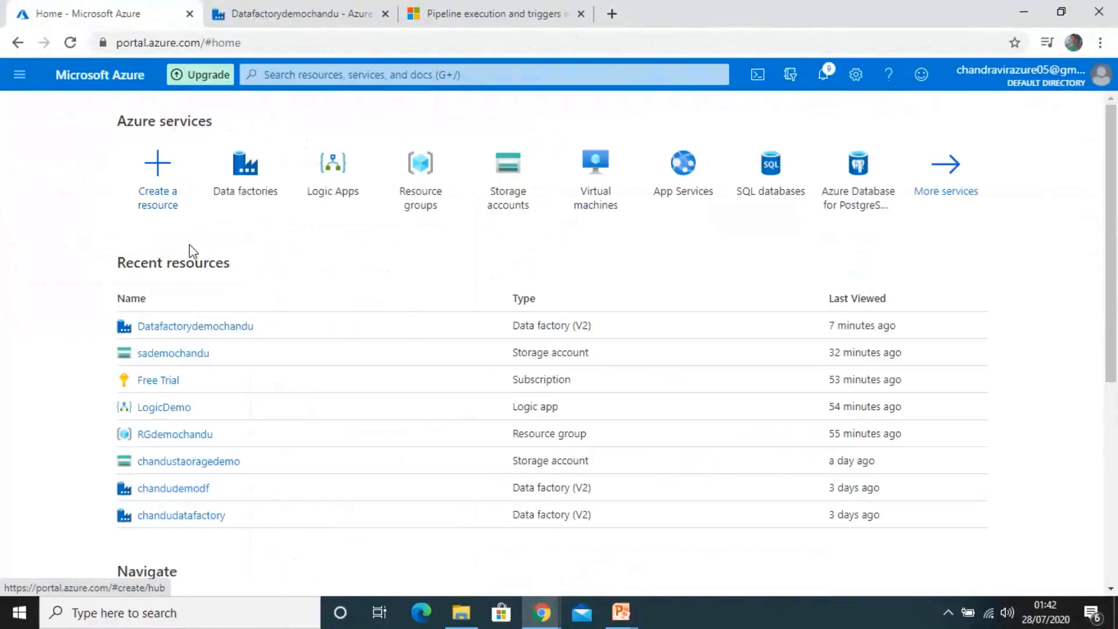
left_click(188, 362)
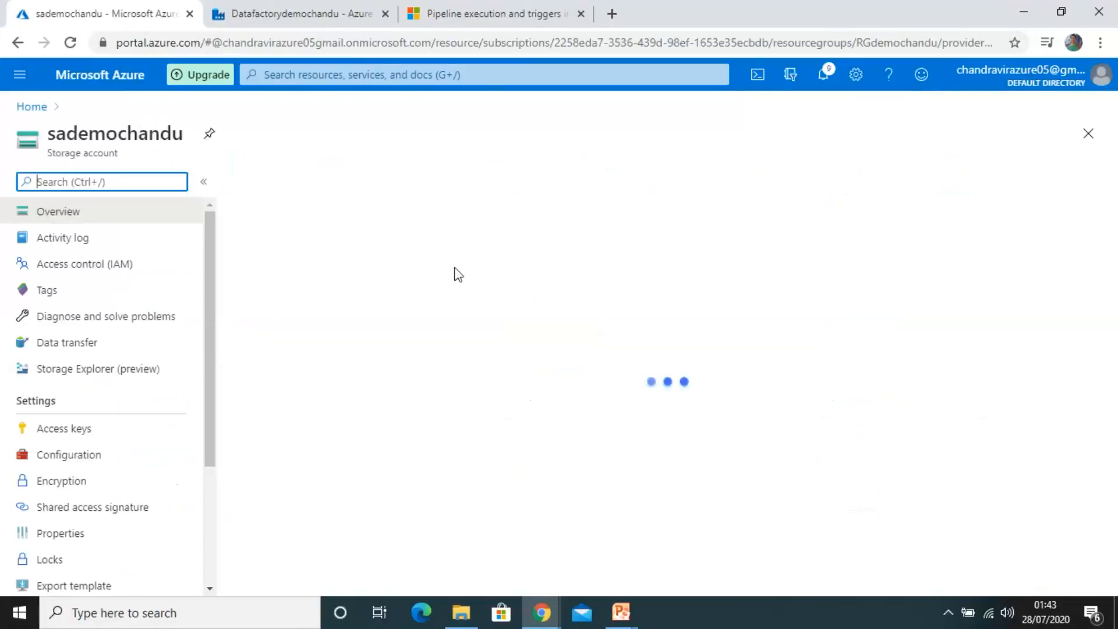
left_click(322, 470)
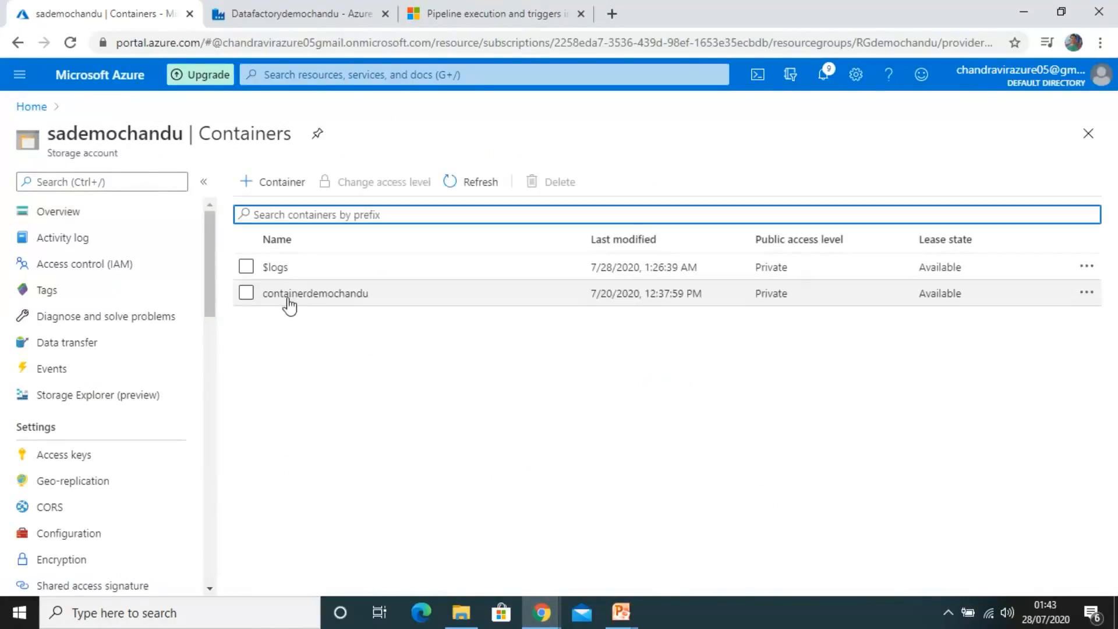
left_click(285, 294)
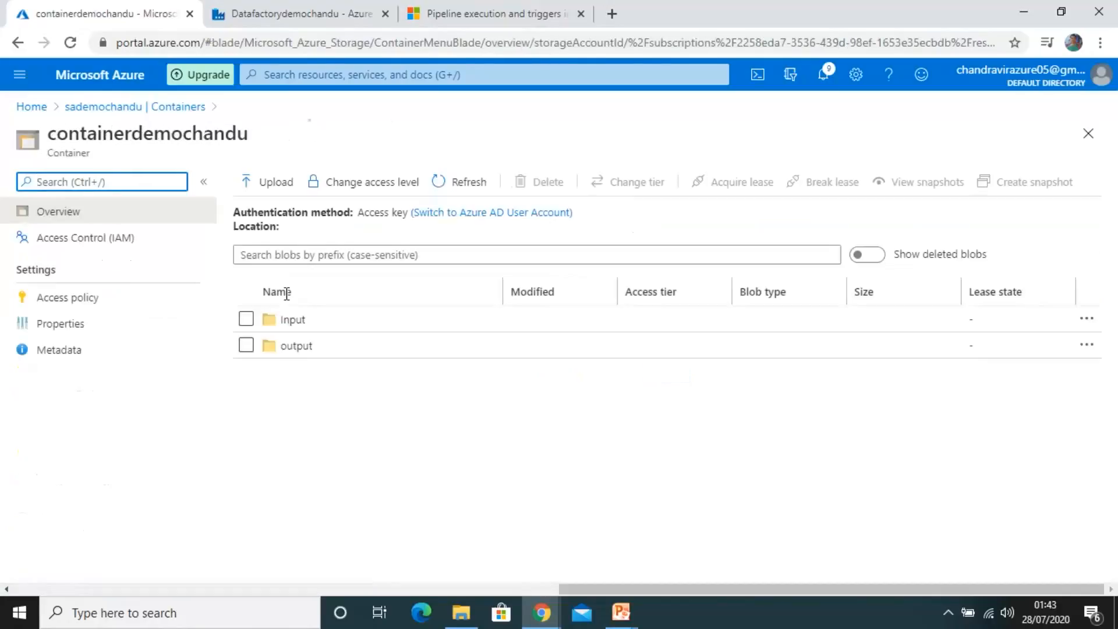
Inspect the files in the container's Input and output folders and return to the container root.
left_click(293, 321)
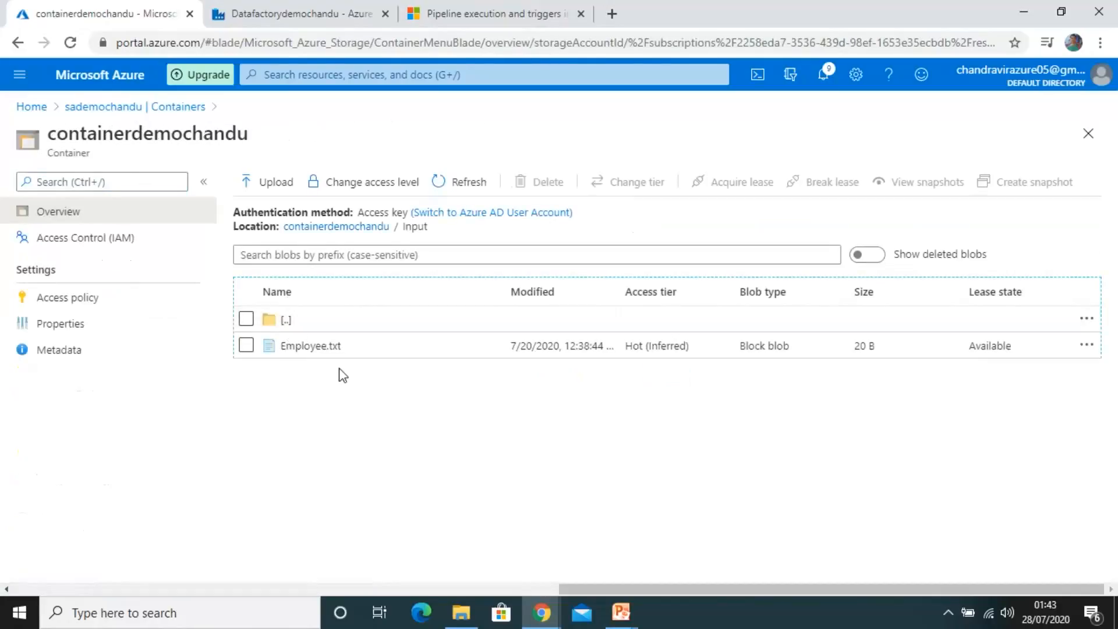
left_click(326, 227)
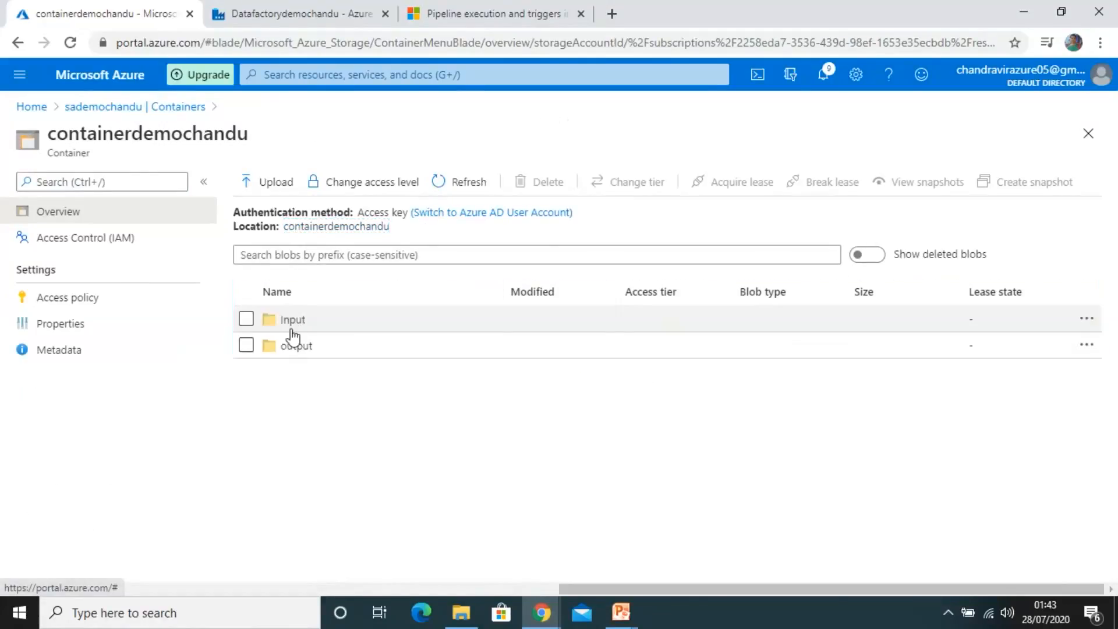
left_click(292, 345)
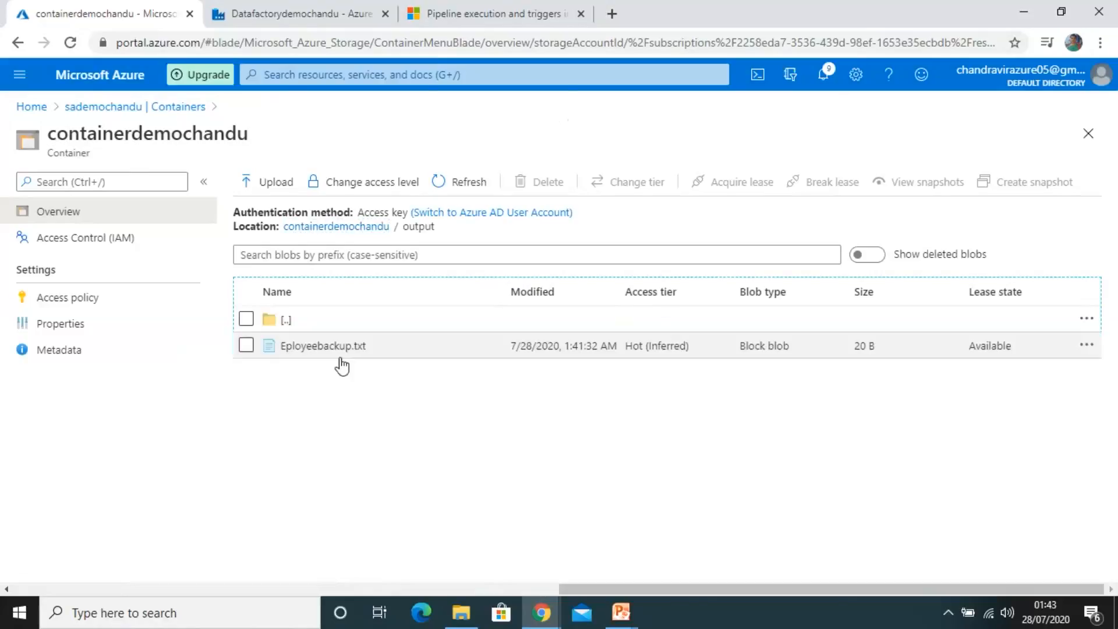
left_click(323, 227)
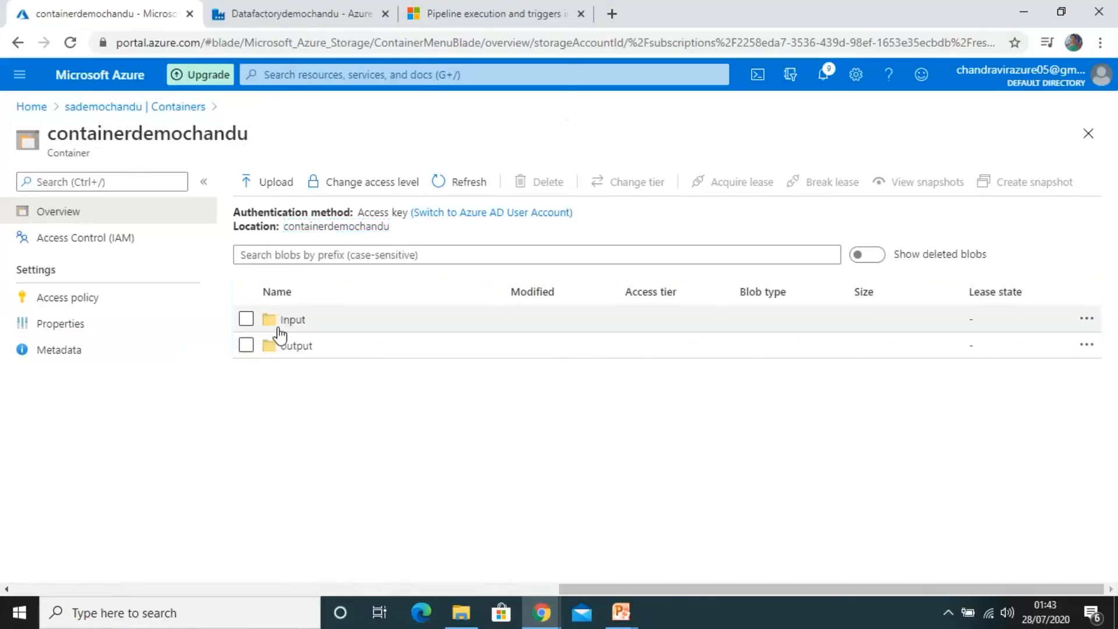
Open the container's Input folder and start a blob upload, browsing for a local file.
left_click(279, 326)
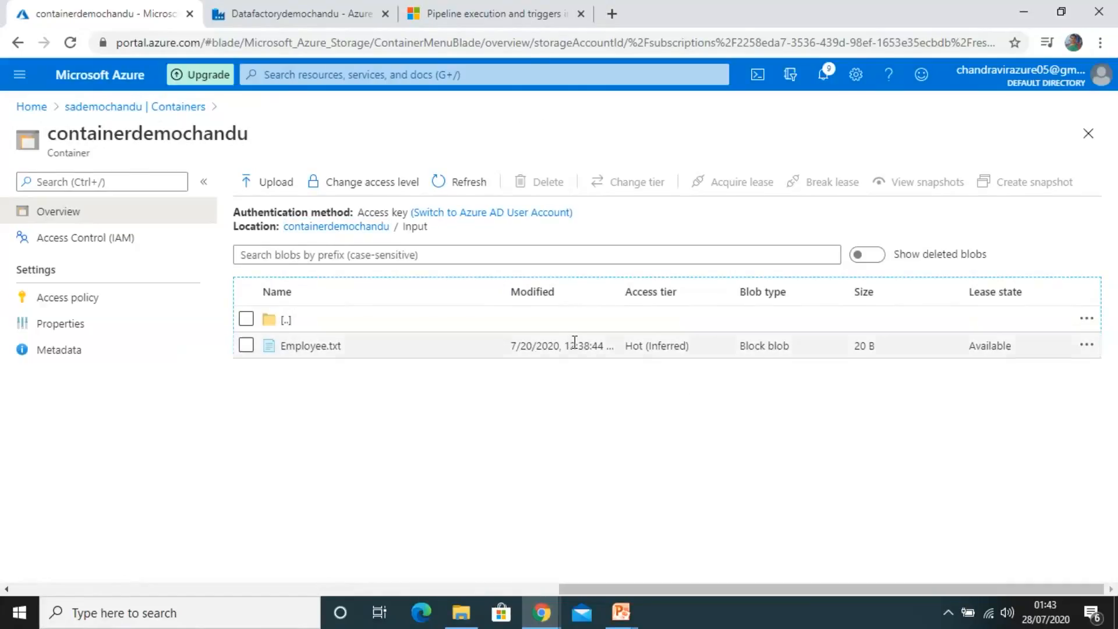
left_click(284, 186)
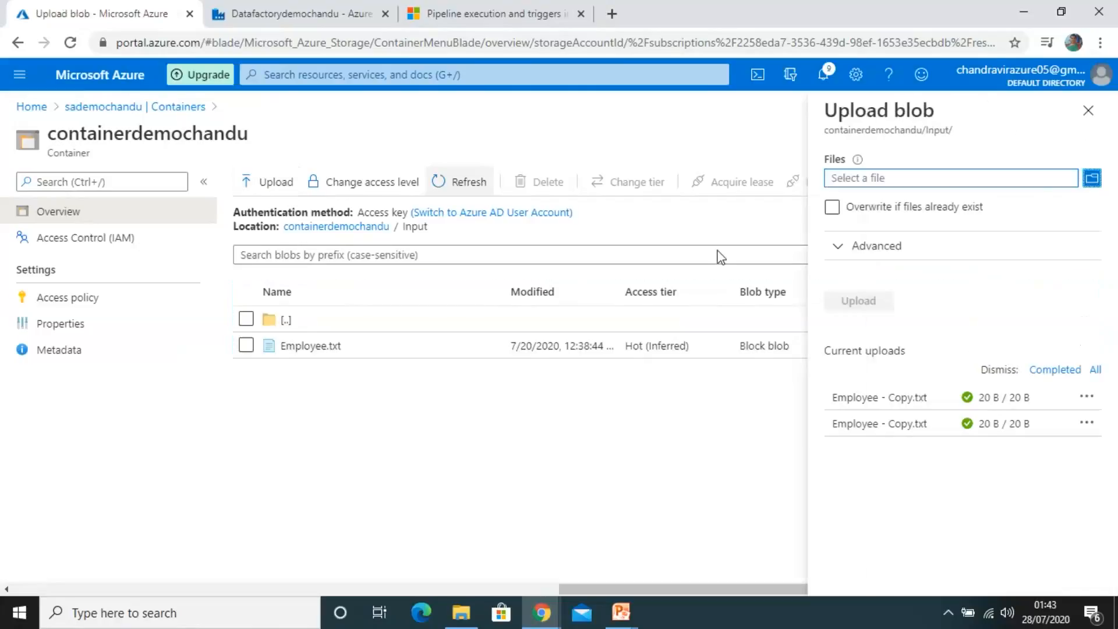
left_click(1094, 179)
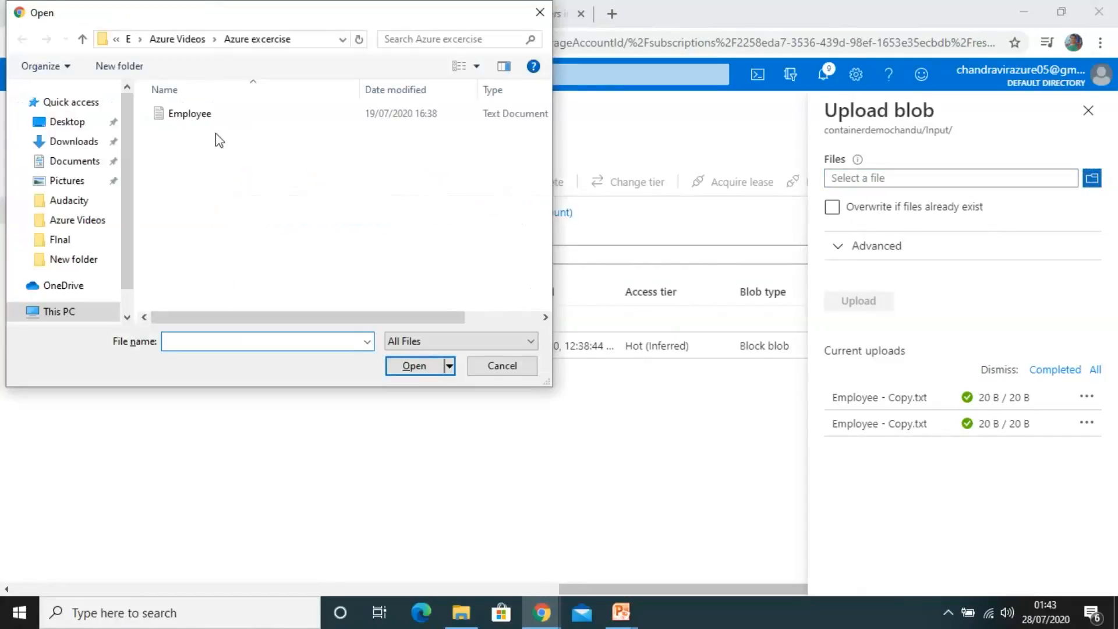
Switch to the Azure excercise folder in File Explorer and duplicate the Employee text file there.
key("alt+Tab")
key("alt+Tab")
key("alt+Tab")
key("alt+Tab")
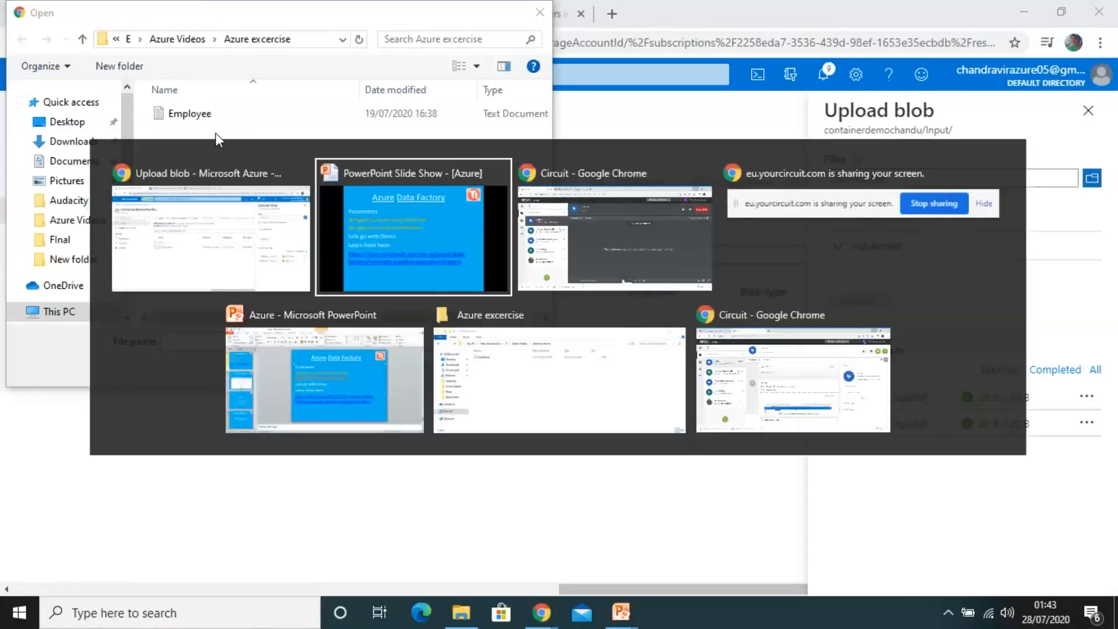
key("alt+Tab")
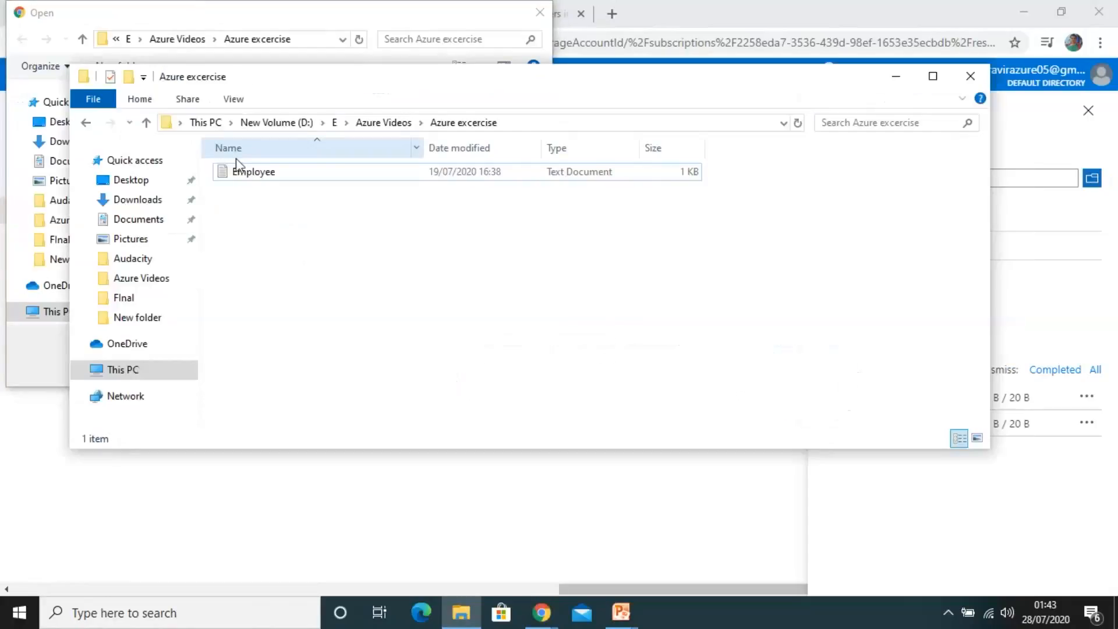
left_click(240, 177)
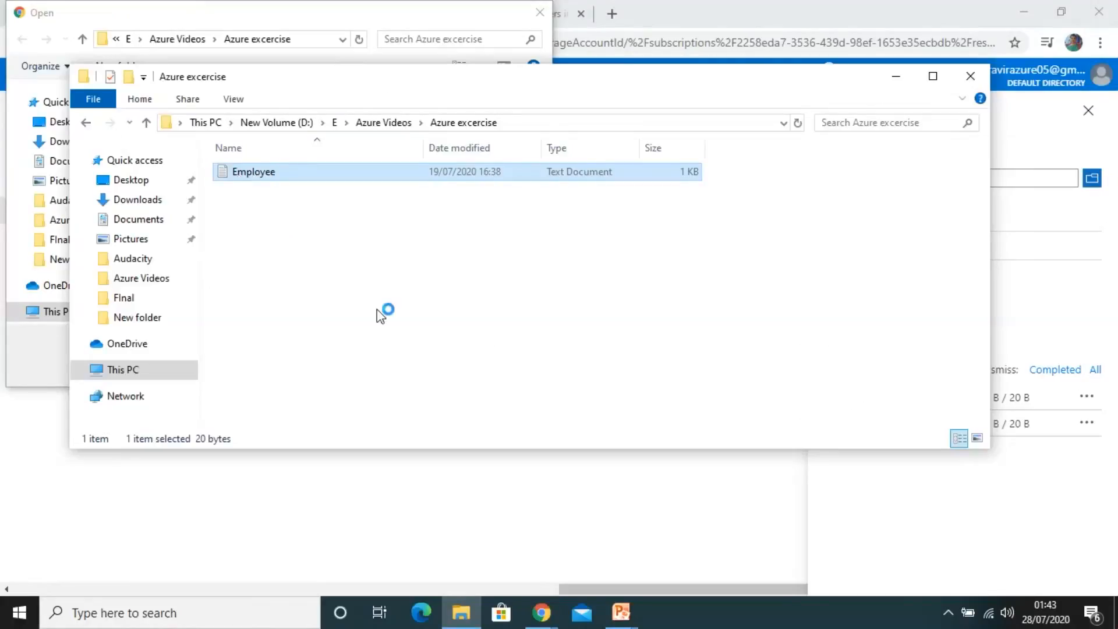
key("ctrl+v")
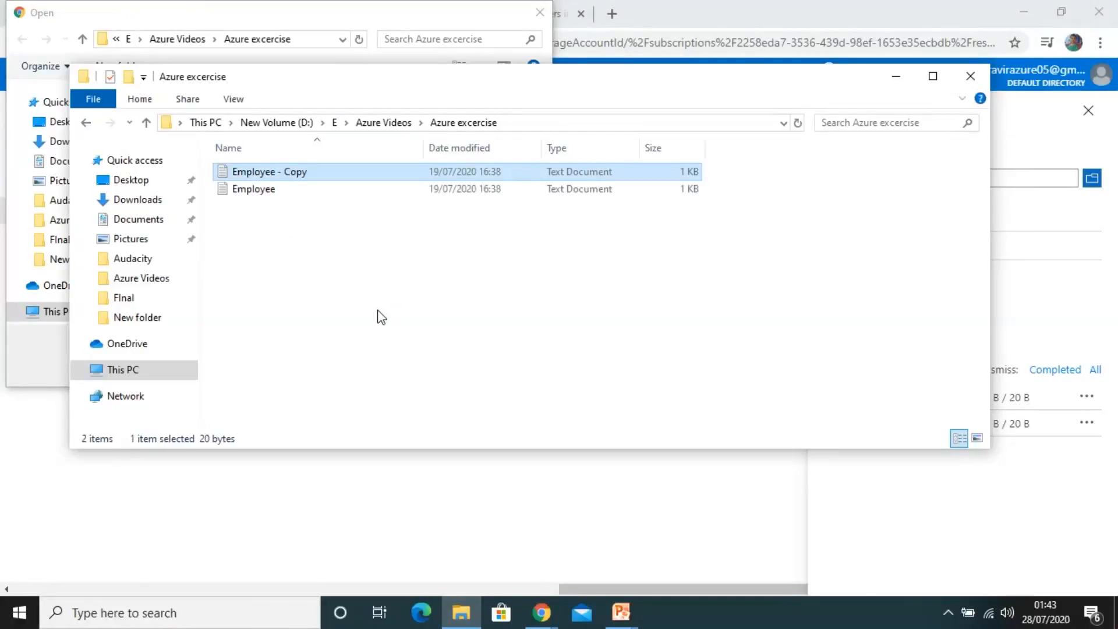
Rename the copied Employee file as Employee2.
key("F2")
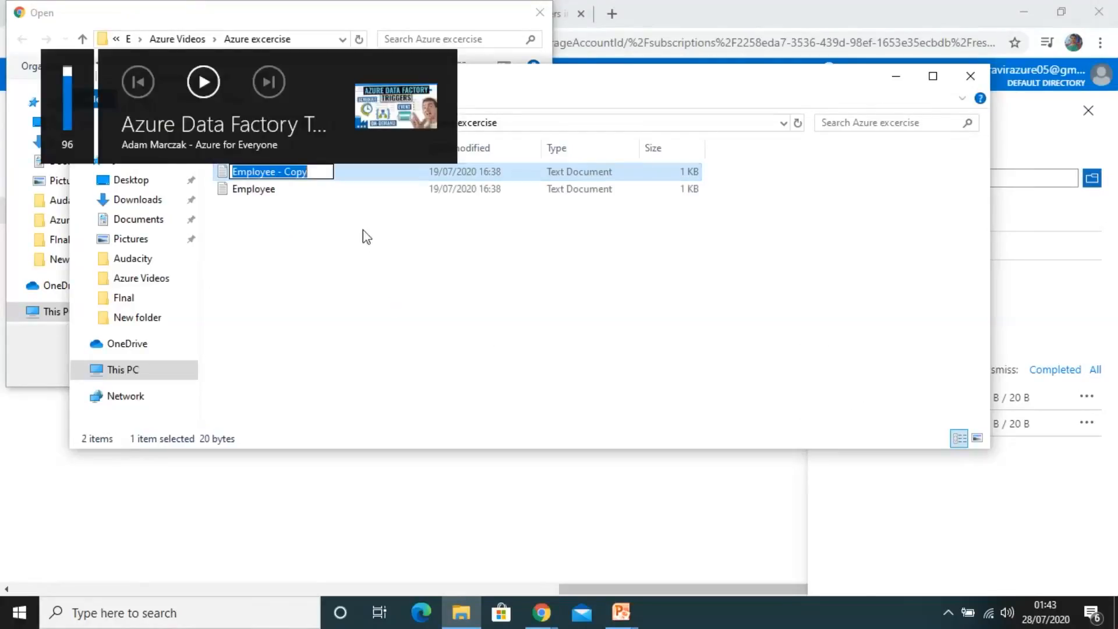
key("End")
key("BackSpace")
key("BackSpace")
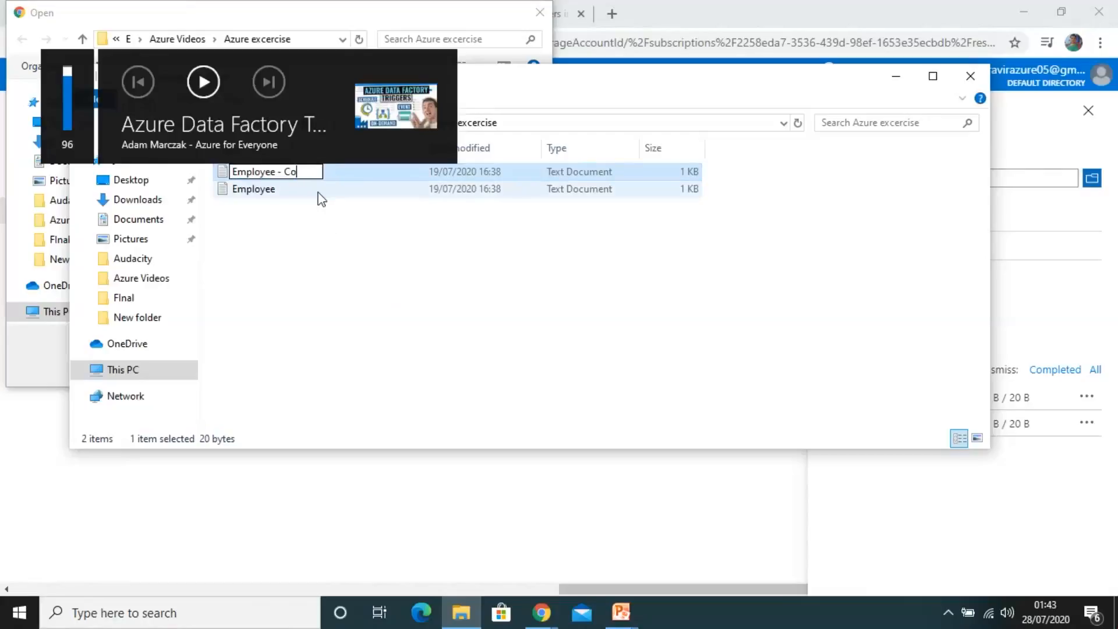
key("BackSpace")
key("BackSpace")
key("BackSpace")
key("BackSpace")
type("2")
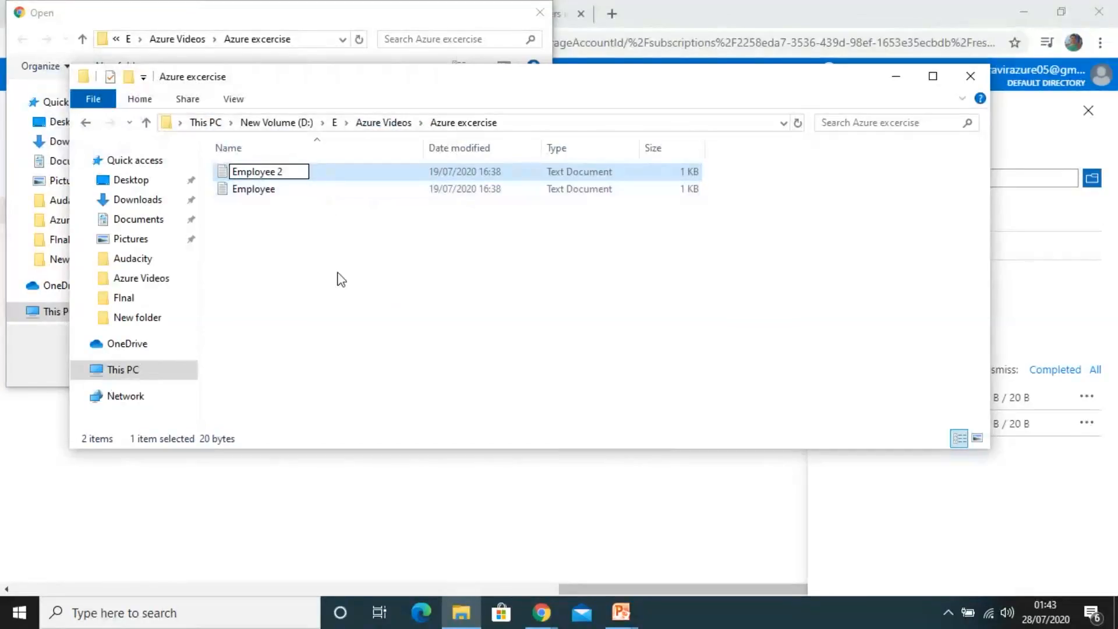
key("BackSpace")
key("BackSpace")
type("2")
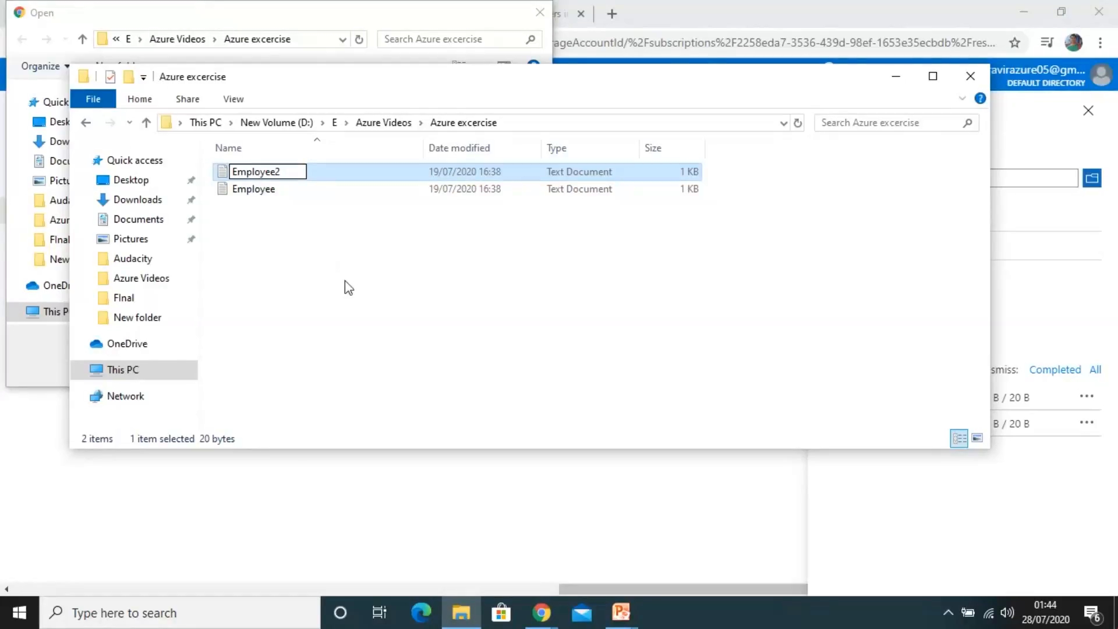
key("Return")
Return to the Azure portal, upload Employee2.txt to the container's Input folder, and close the notification and upload form.
key("alt+Tab")
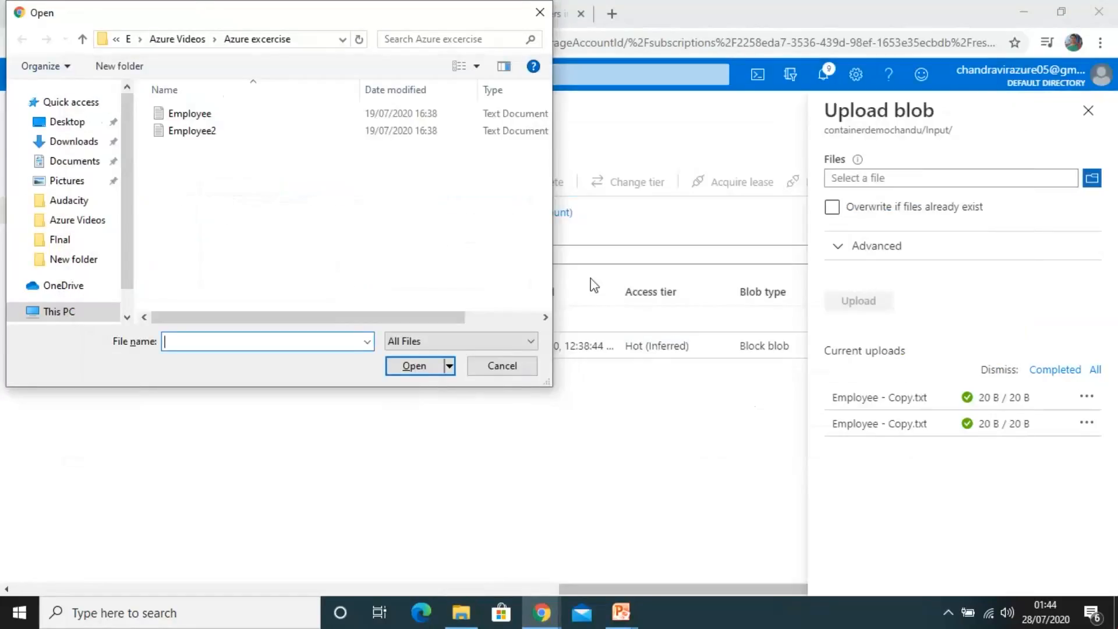
left_click(502, 371)
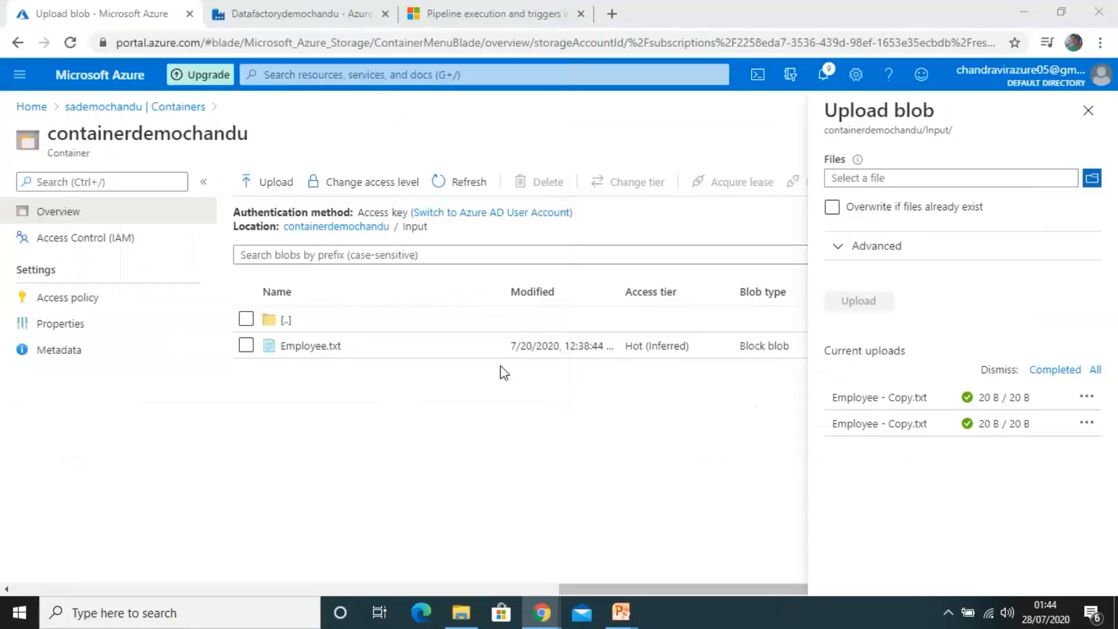
left_click(1093, 178)
left_click(192, 130)
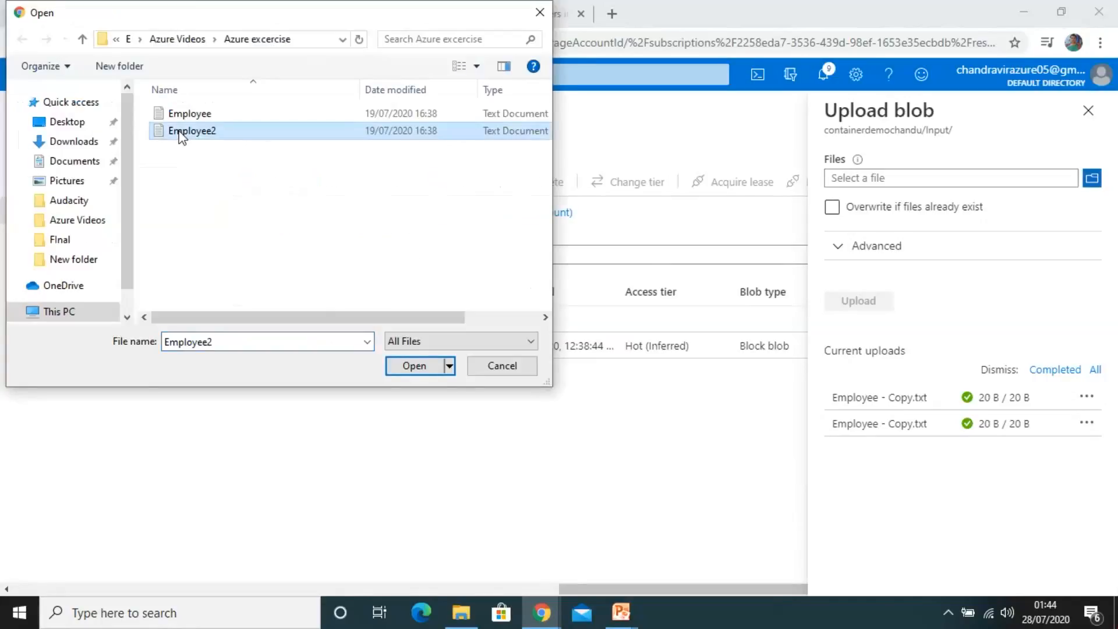
left_click(423, 371)
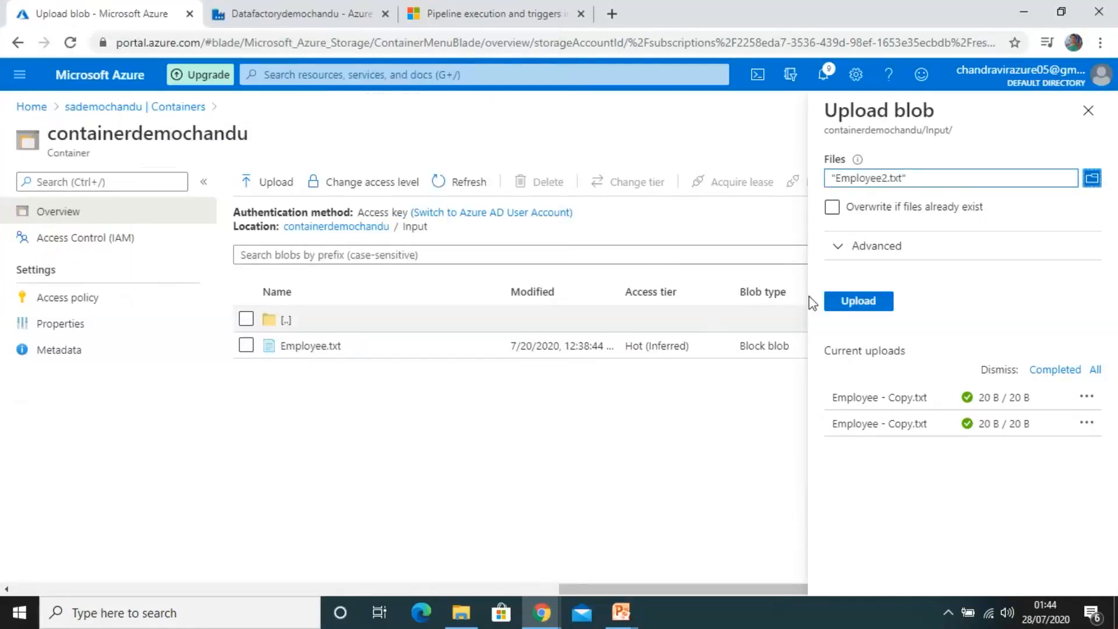
left_click(854, 302)
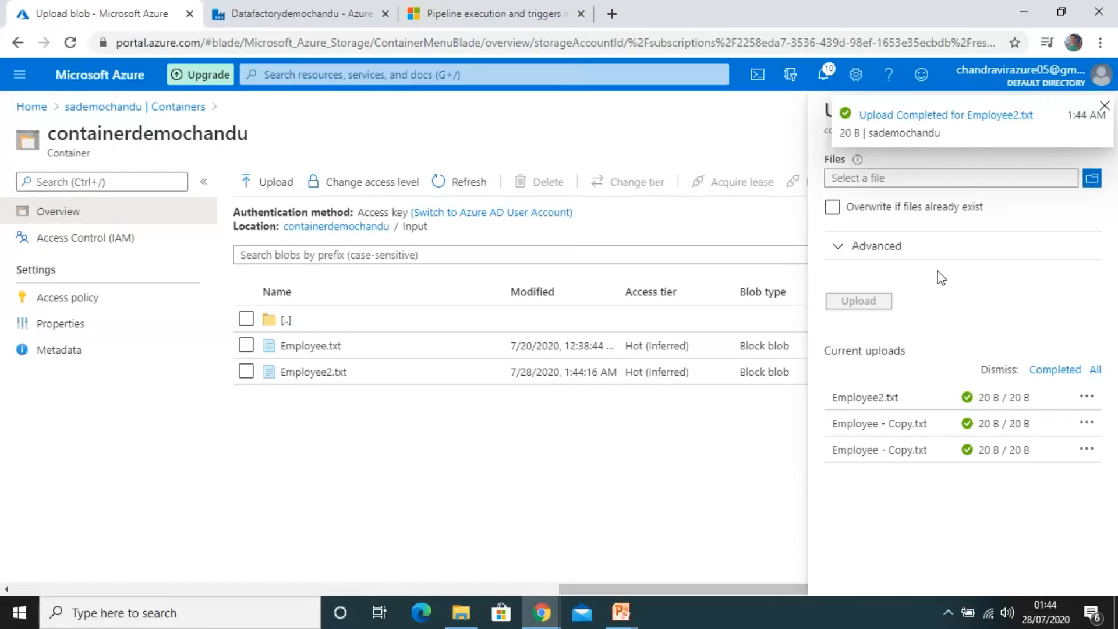
left_click(1105, 107)
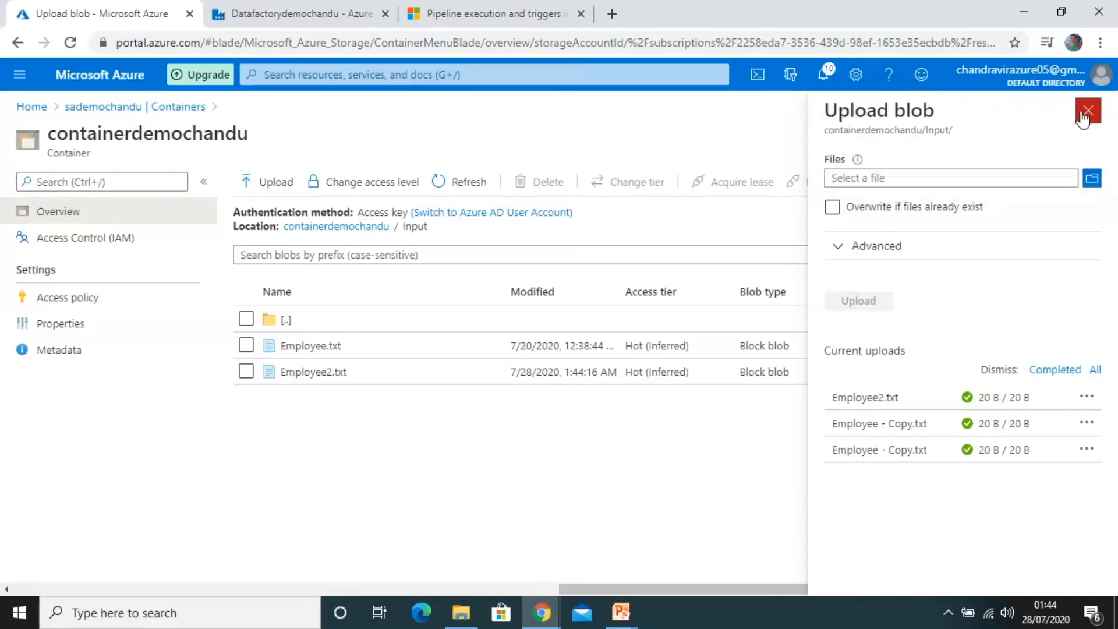
left_click(1087, 111)
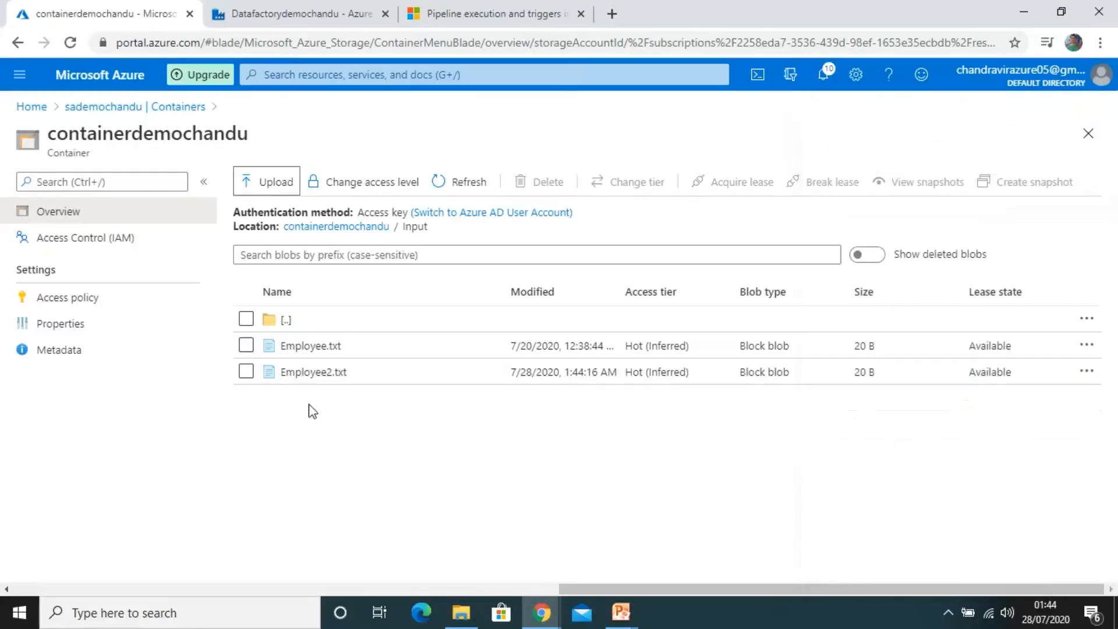
Switch to Data Factory monitoring and refresh the pipeline runs and trigger runs to check for runs started by eventtriggerDemo.
left_click(304, 14)
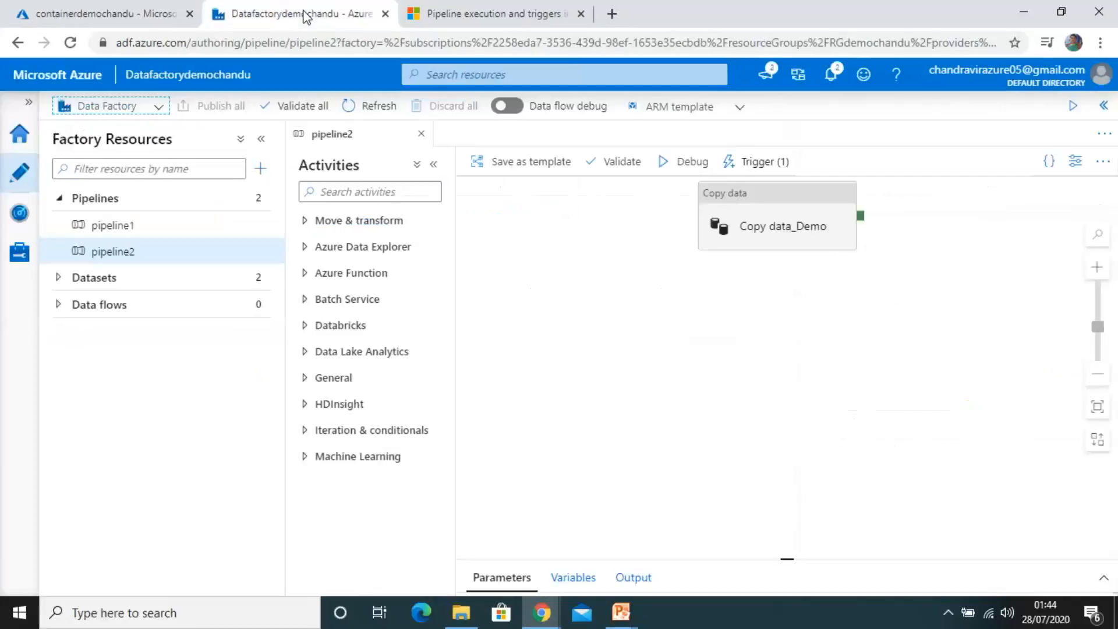
left_click(21, 216)
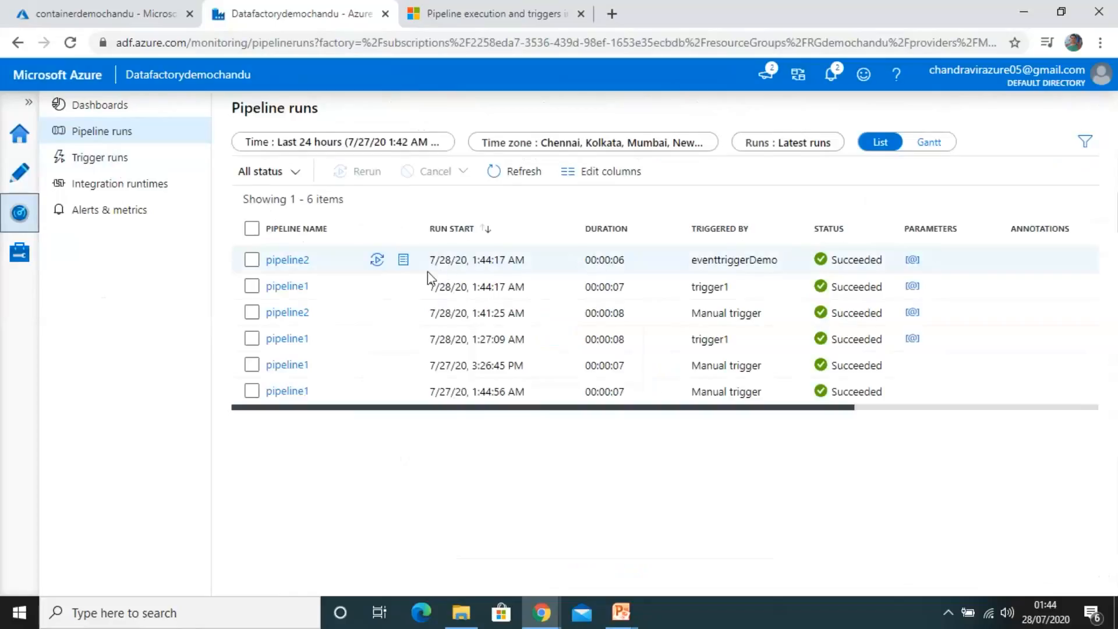
left_click(494, 178)
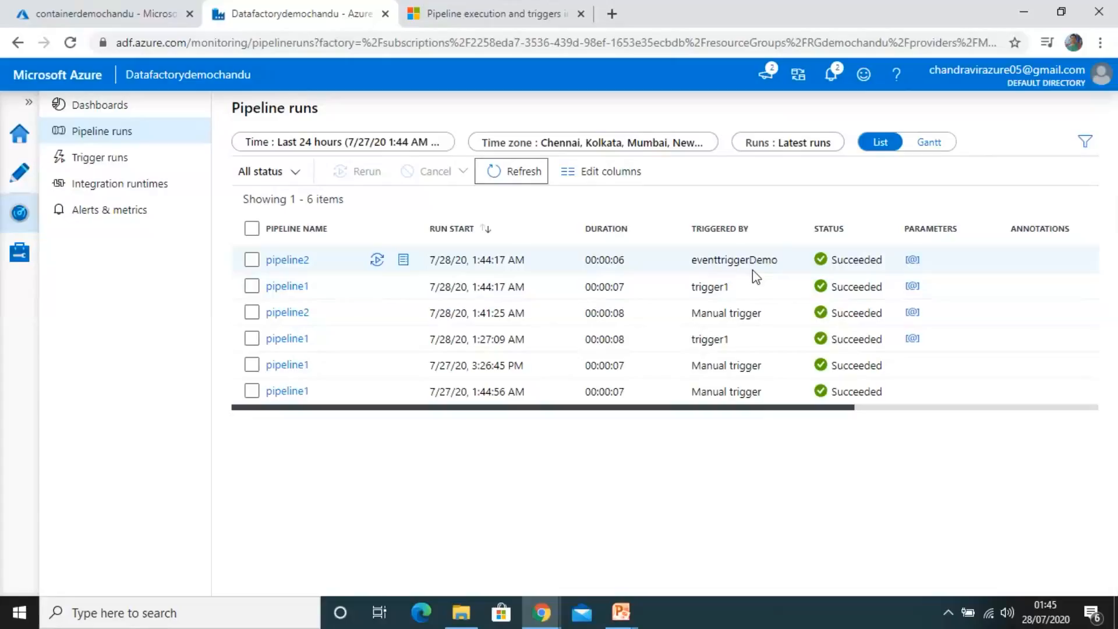
left_click(98, 169)
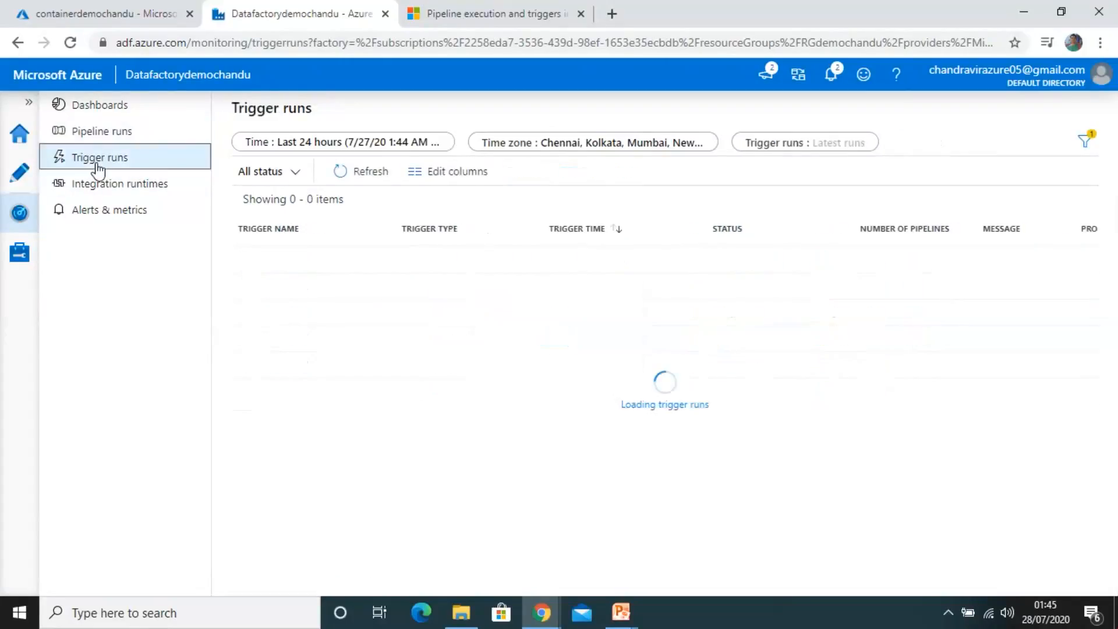
left_click(369, 174)
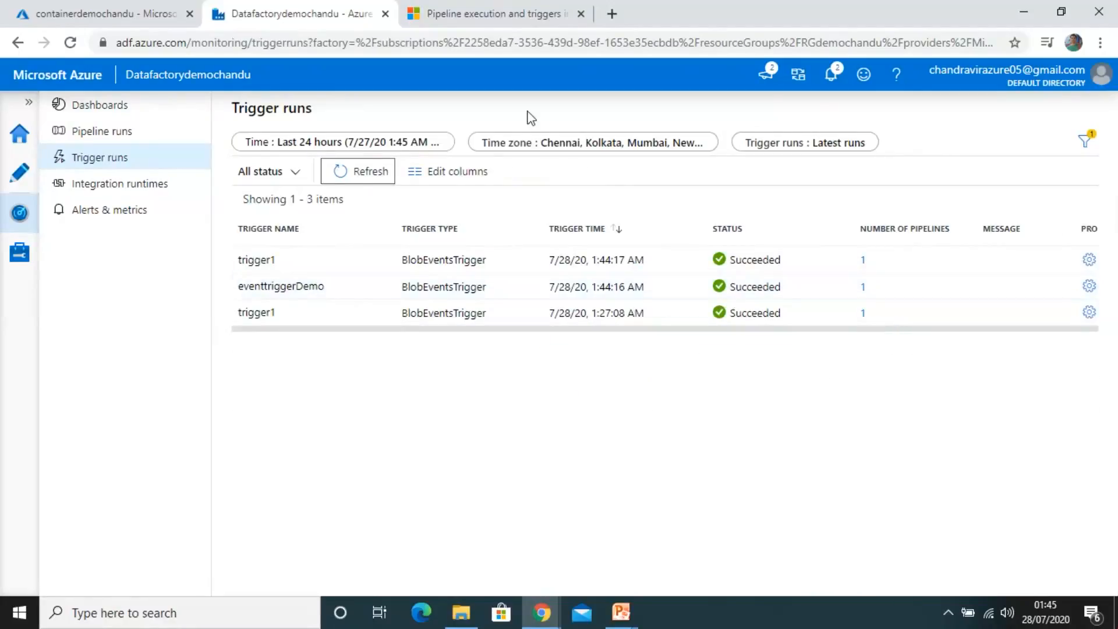
Switch to the PowerPoint slide show and go back to the Event Based Triggers slide.
key("alt+Tab")
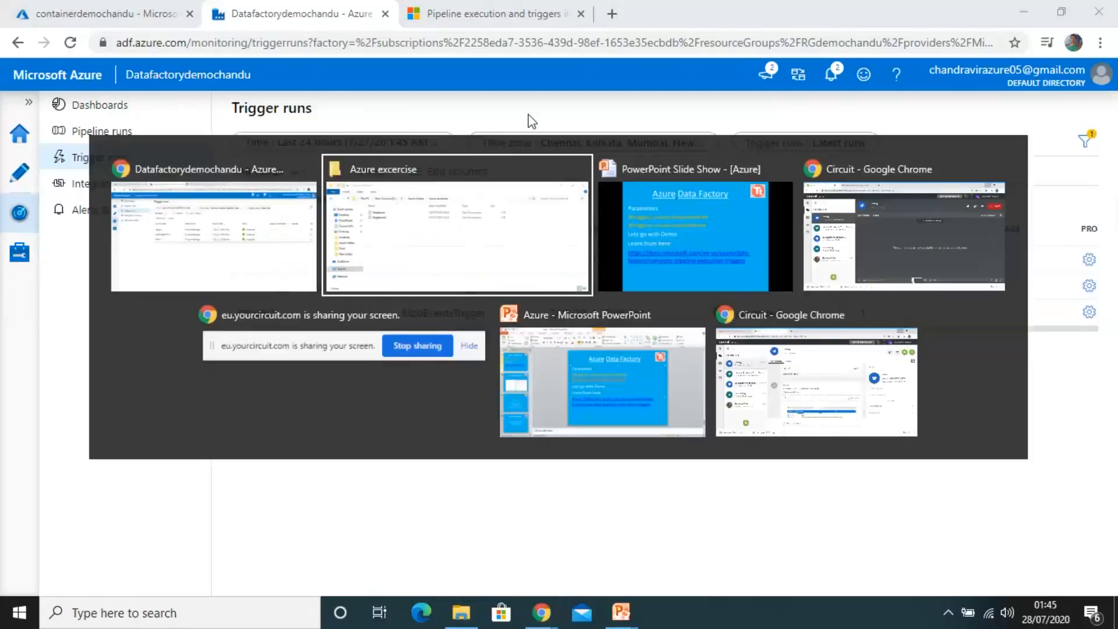
key("alt+Tab")
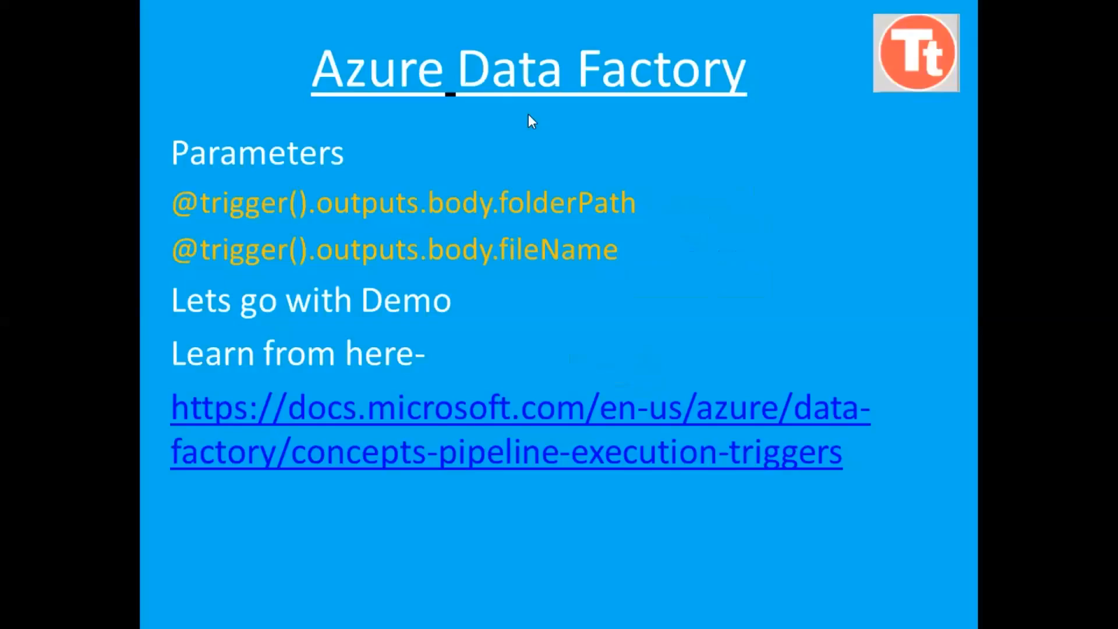
key("Left")
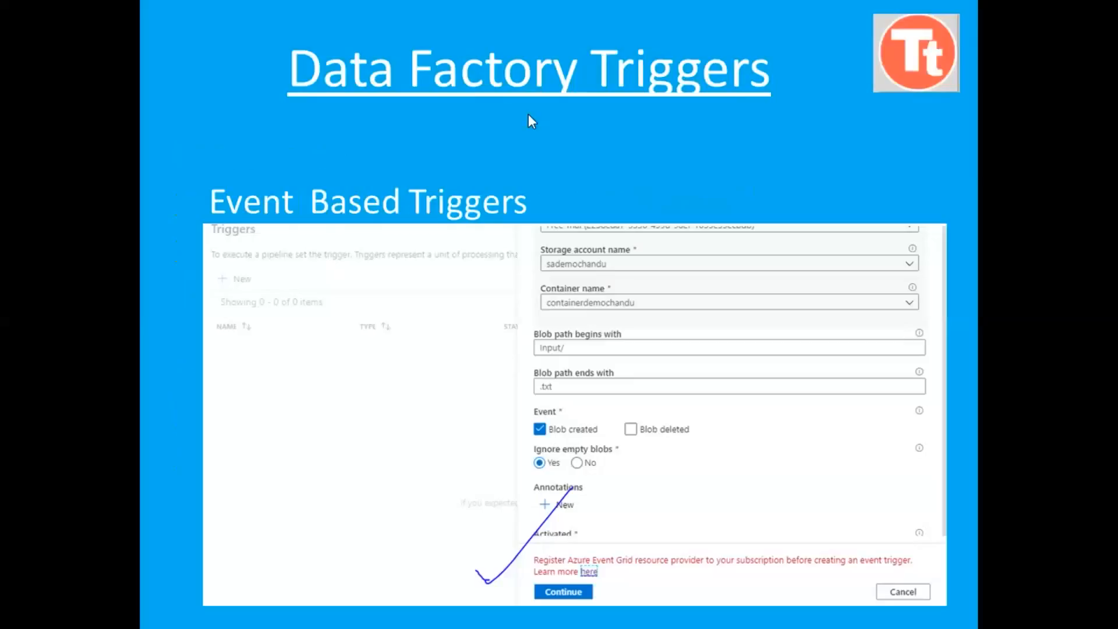